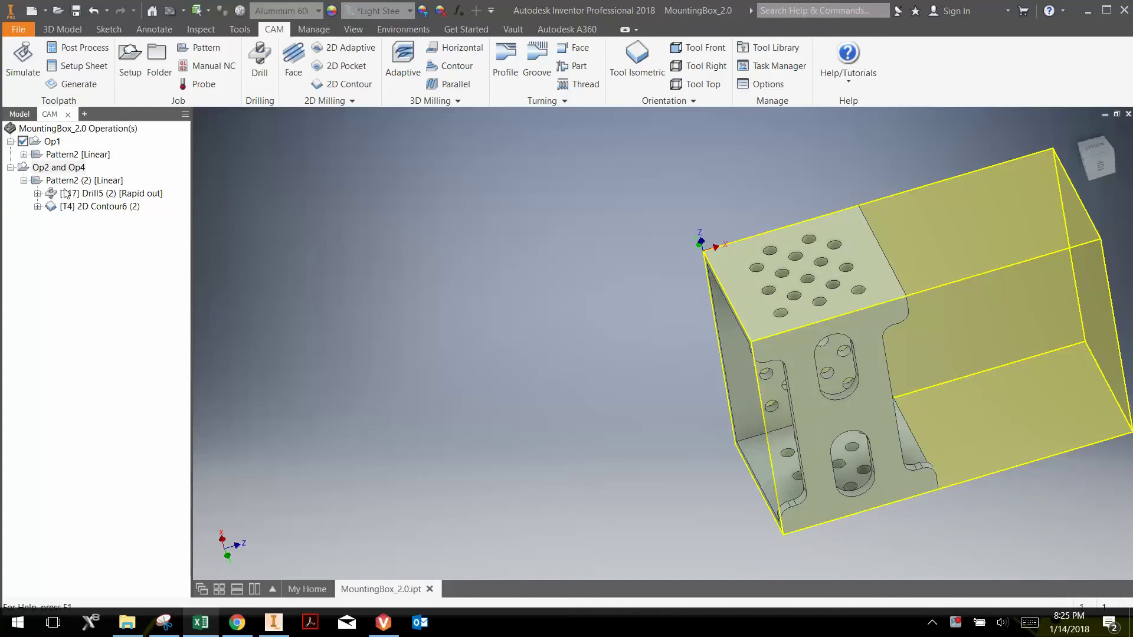
# Step: Duplicate the Op2 and Op4 setup and rename the copy Op3
pyautogui.click(50, 168)
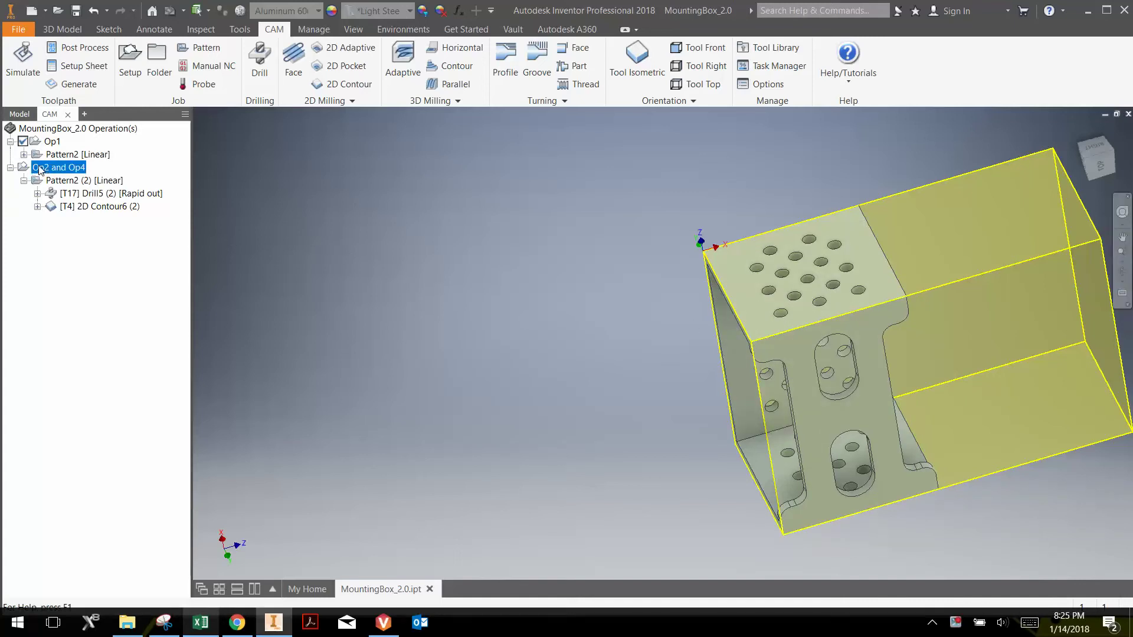
pyautogui.rightClick(40, 169)
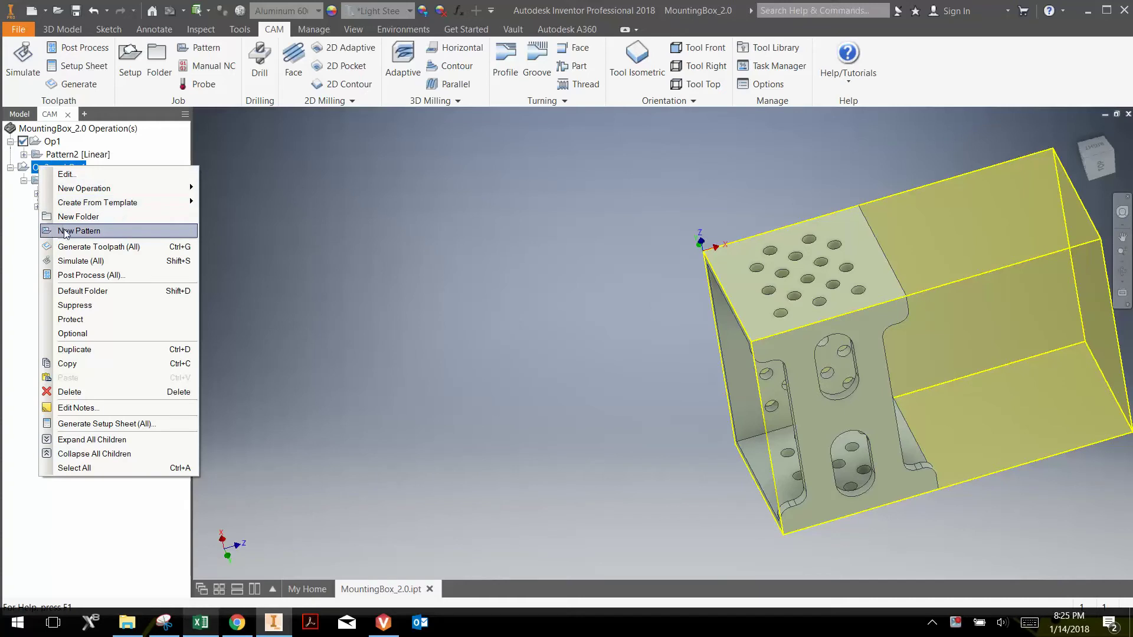
pyautogui.click(87, 350)
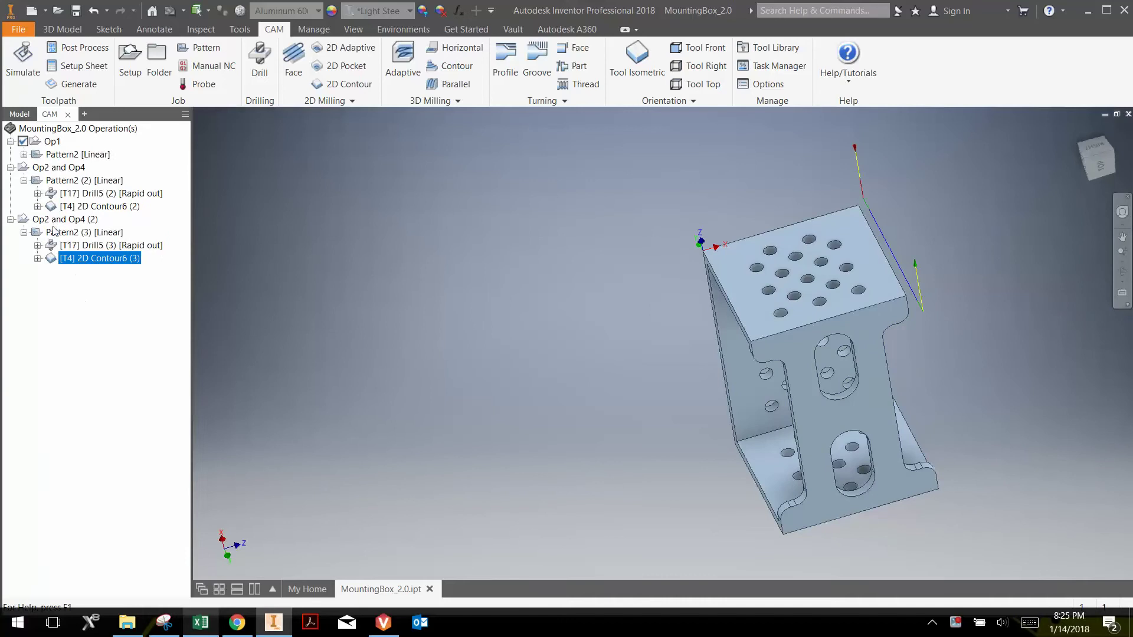
pyautogui.click(54, 222)
pyautogui.click(59, 223)
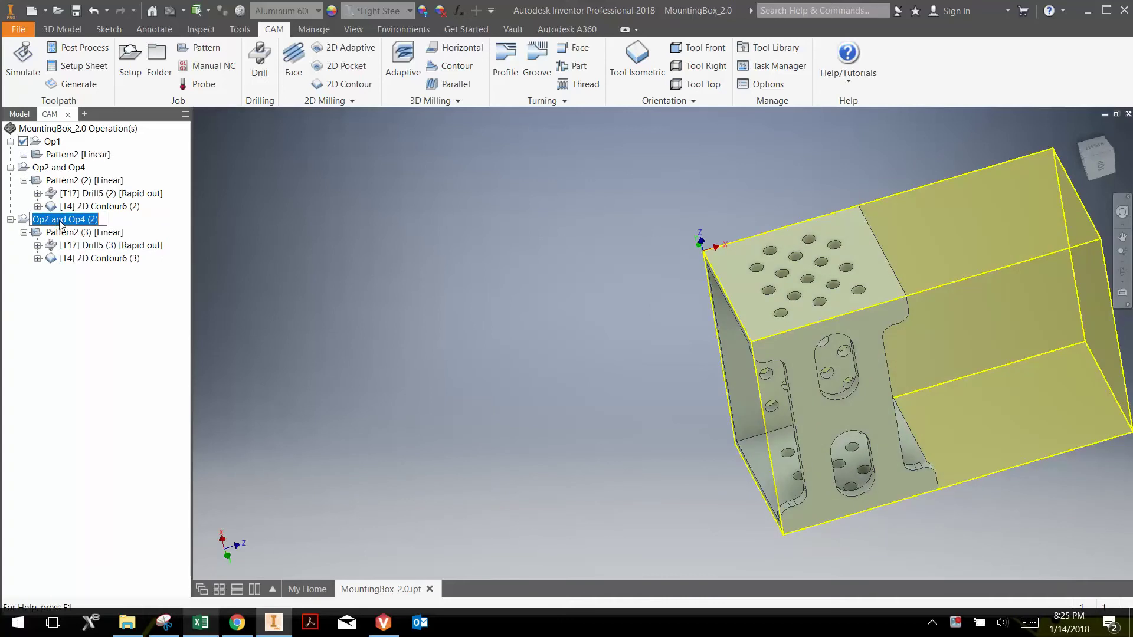
pyautogui.write('Op3')
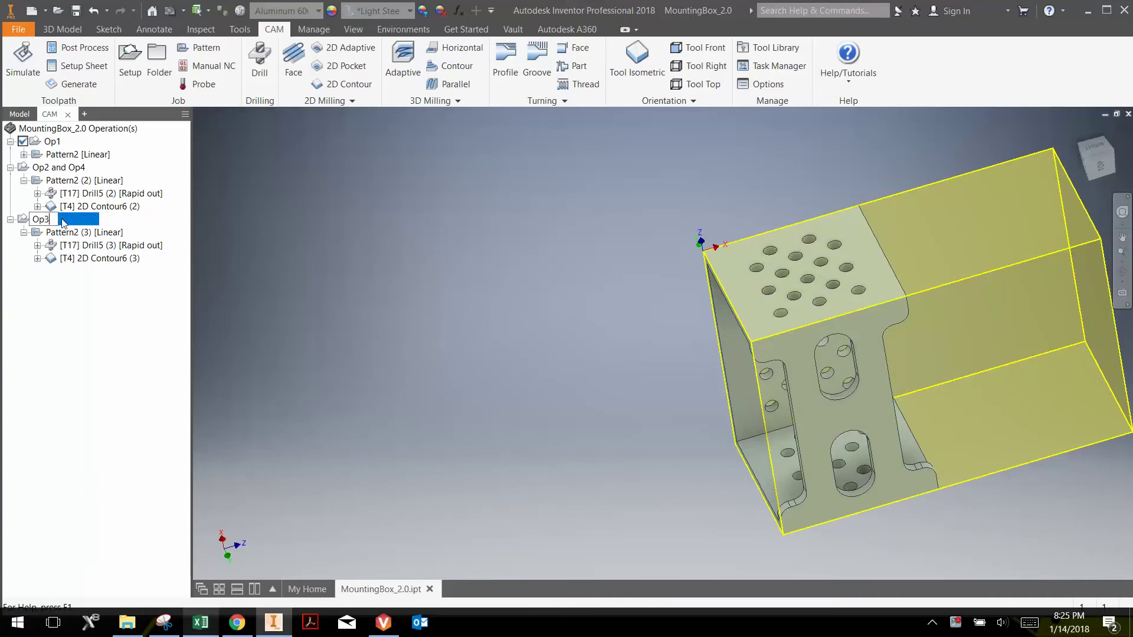
# Step: Delete the copied Drill5 (3) operation so Op3 keeps only 2D Contour6 (3)
pyautogui.click(72, 246)
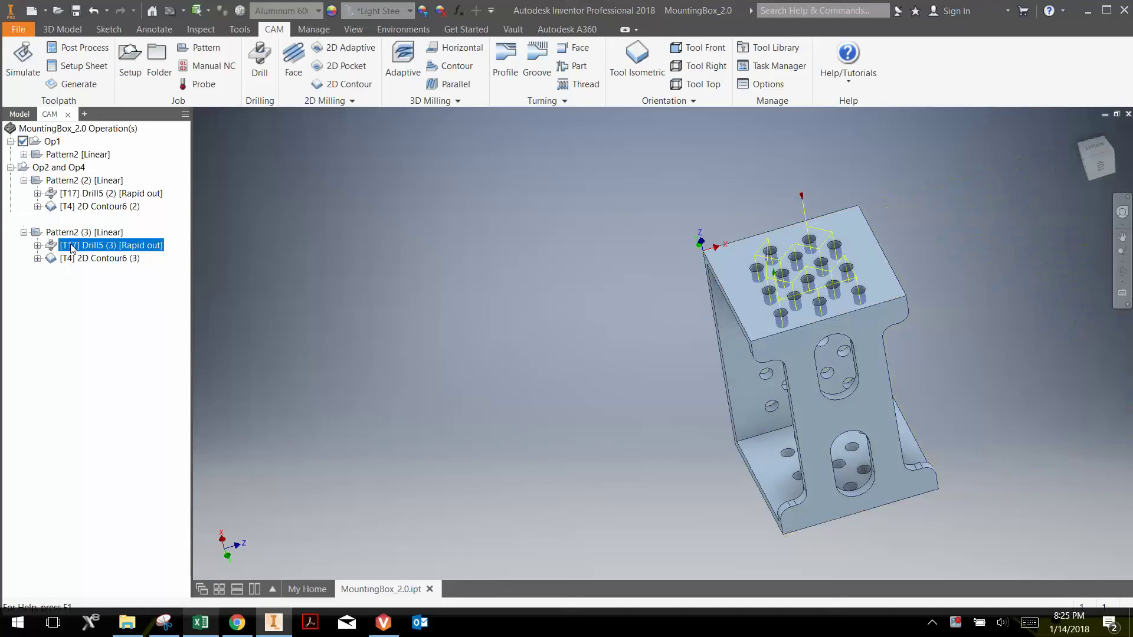
pyautogui.rightClick(72, 246)
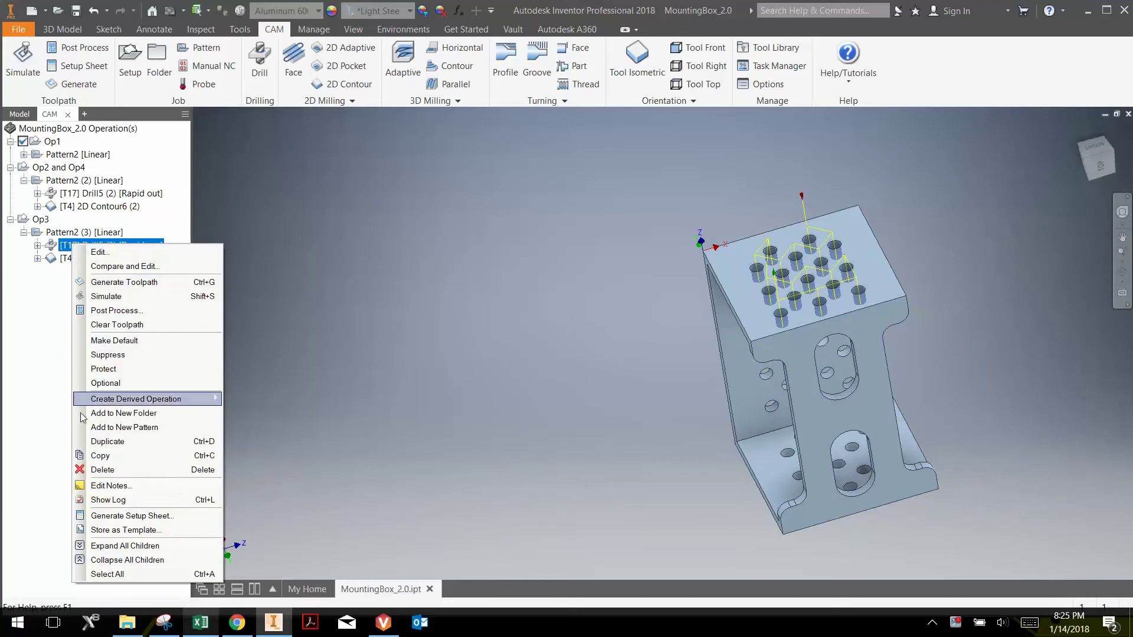
pyautogui.click(94, 473)
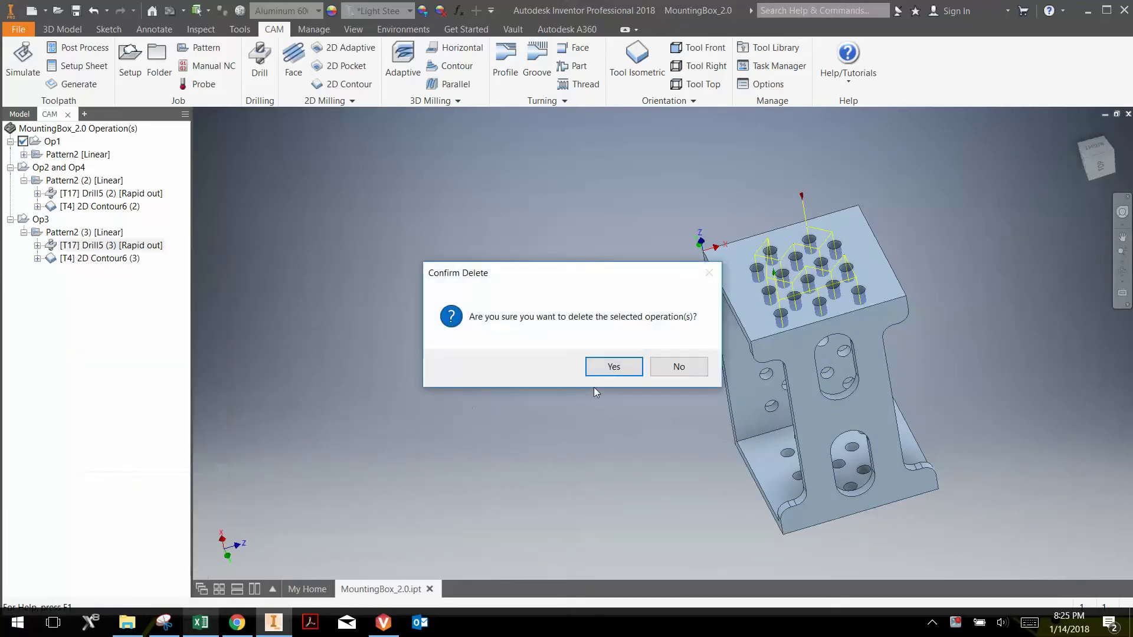
pyautogui.click(614, 367)
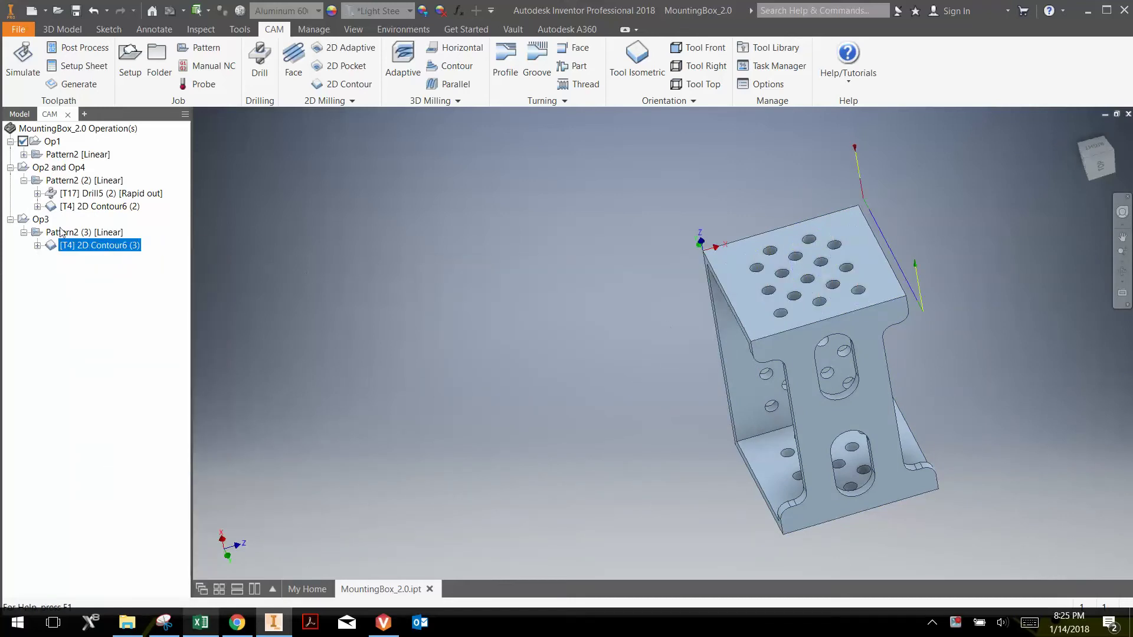
pyautogui.click(39, 221)
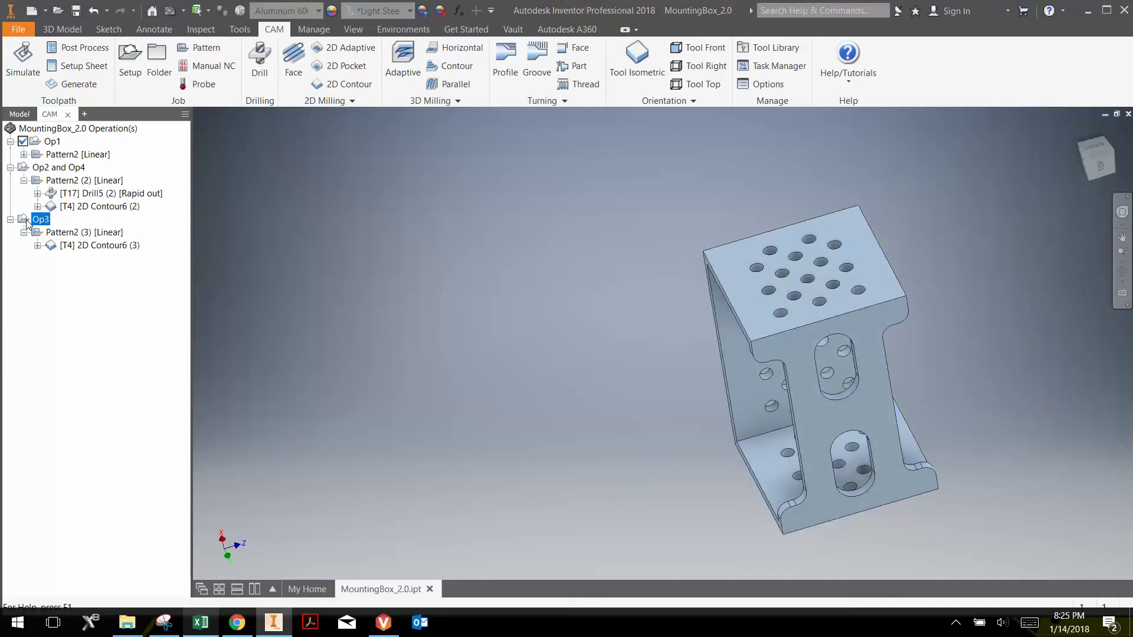
# Step: Set Op3's origin to the top-face corner and its Z axis out of the H-shaped face
pyautogui.doubleClick(40, 222)
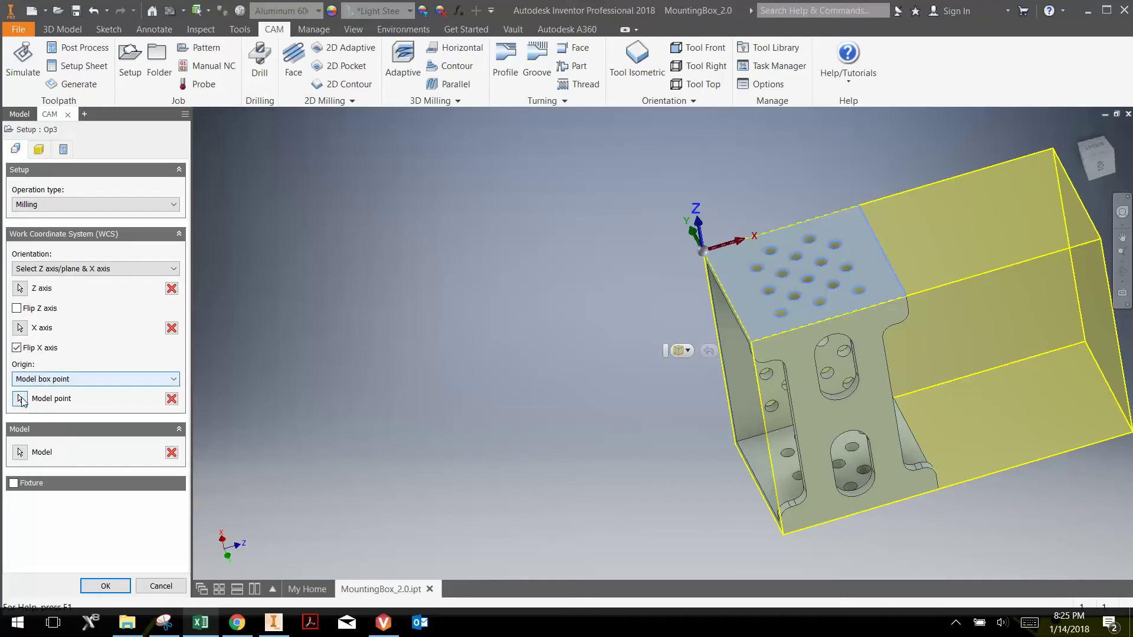
pyautogui.click(21, 399)
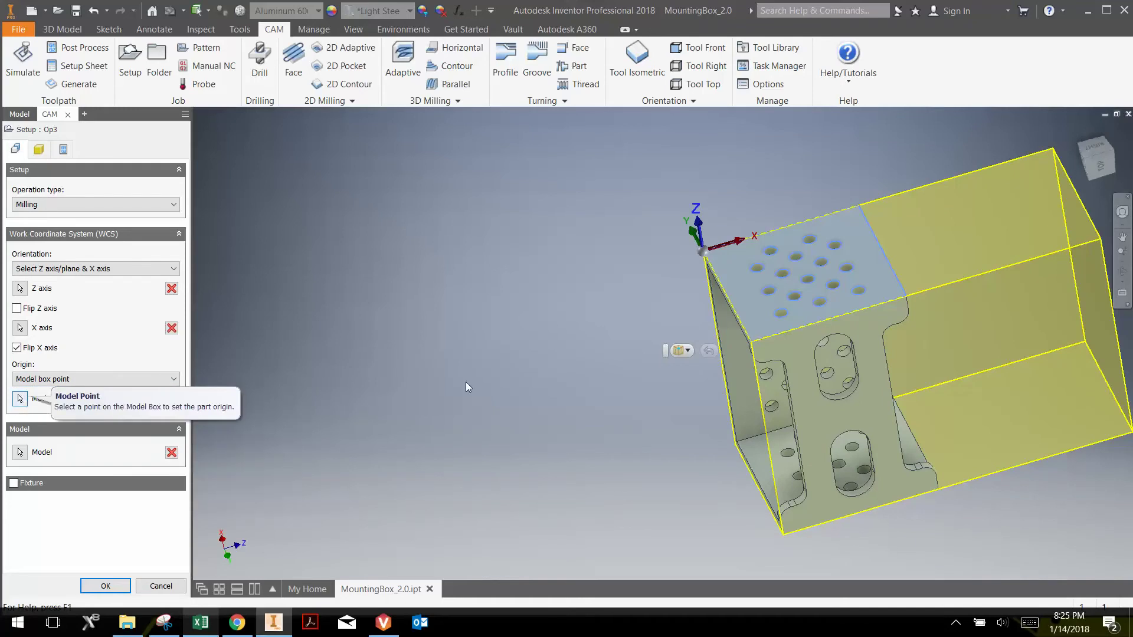
pyautogui.scroll(5, 756, 349)
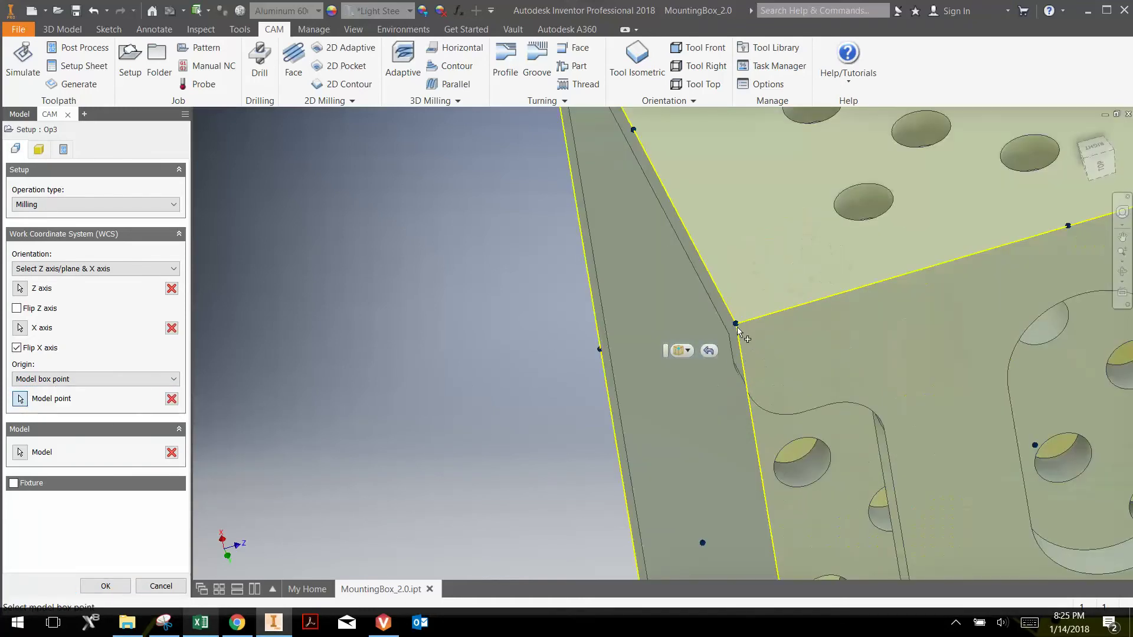
pyautogui.click(736, 324)
pyautogui.scroll(-5, 735, 324)
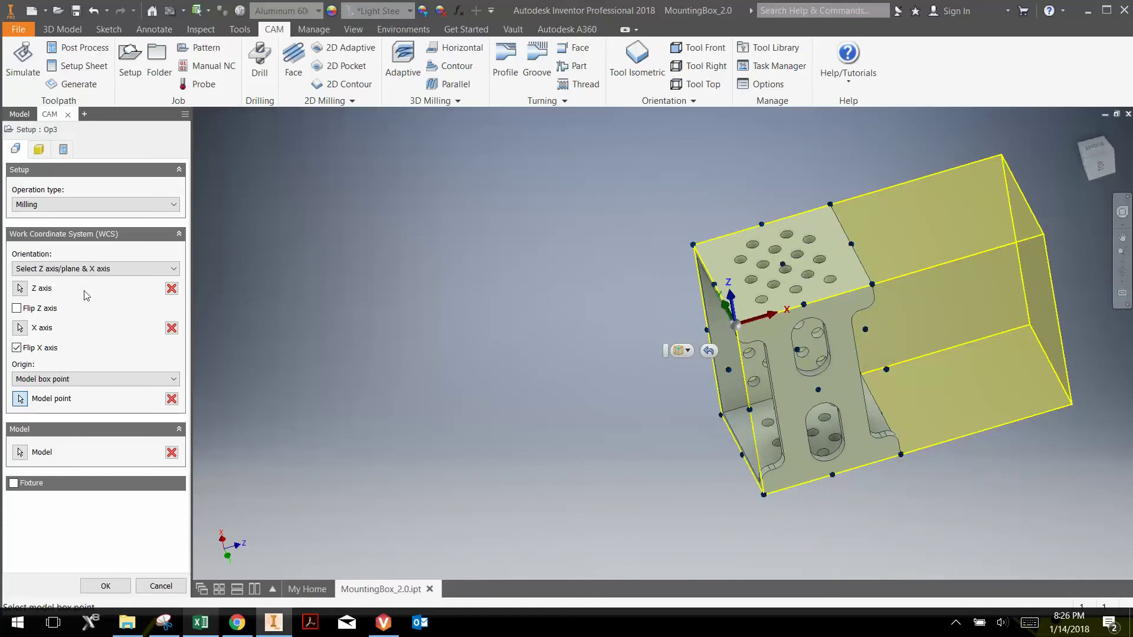
pyautogui.click(22, 289)
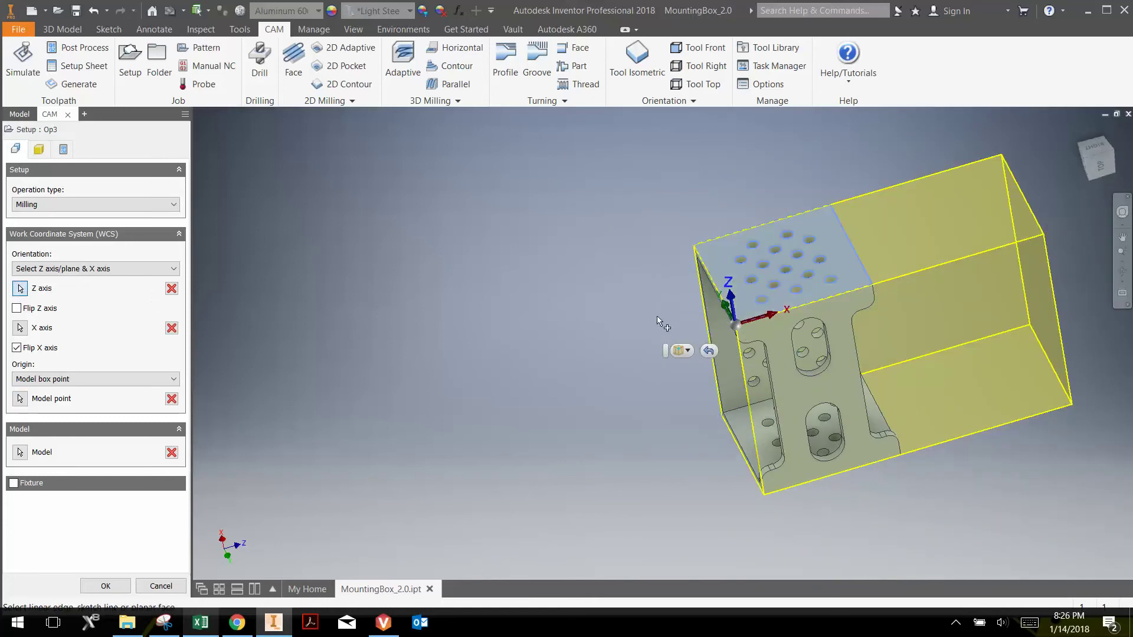
pyautogui.click(757, 326)
pyautogui.scroll(5, 770, 323)
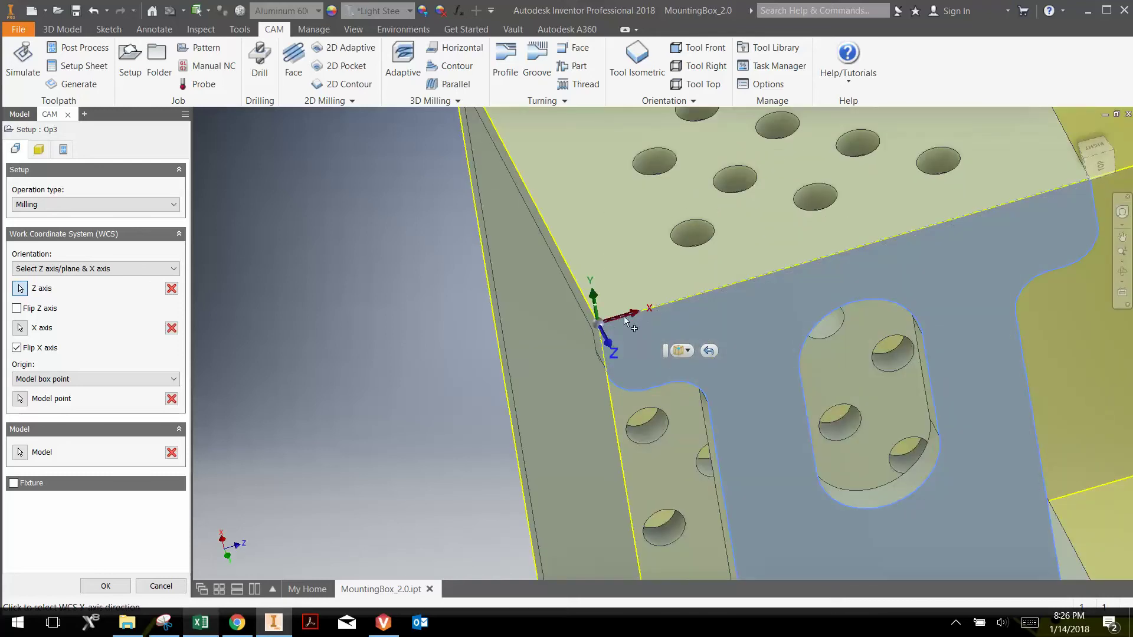
pyautogui.click(98, 586)
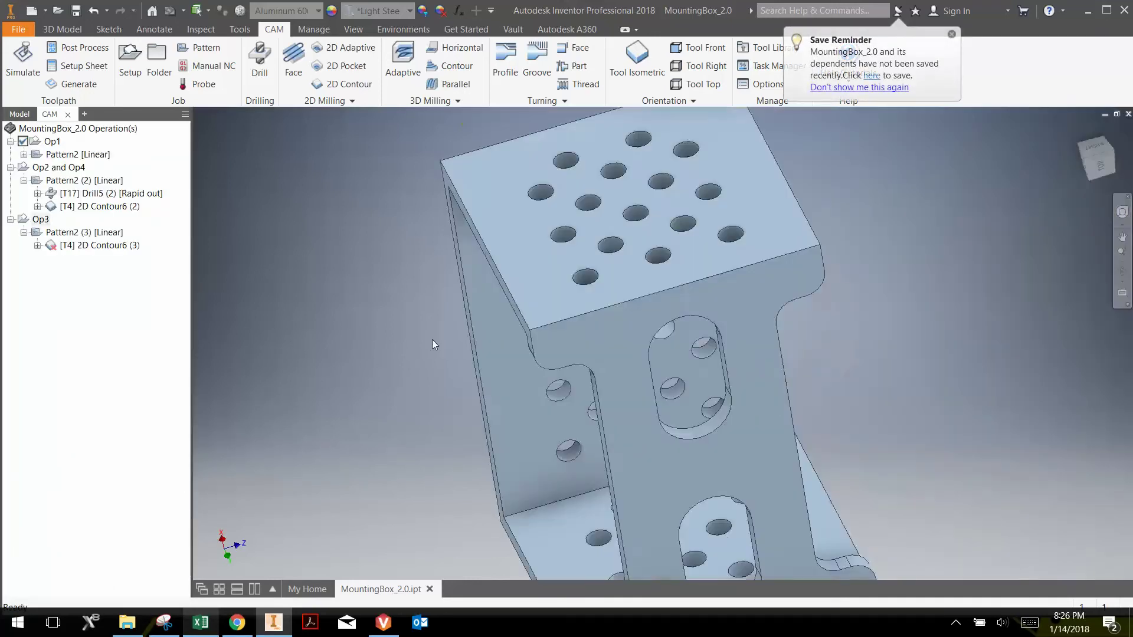
# Step: Orbit the part round to its H-shaped face with the two slots and adjust the zoom
pyautogui.click(1122, 271)
pyautogui.moveTo(691, 381); pyautogui.dragTo(713, 298)
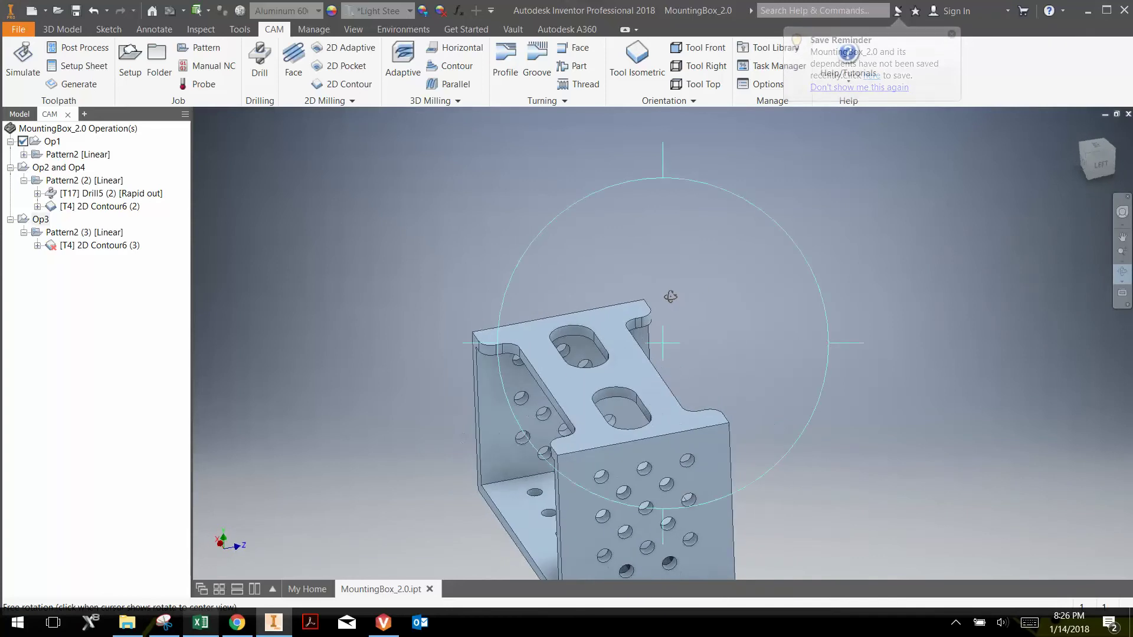
pyautogui.rightClick(713, 299)
pyautogui.click(716, 299)
pyautogui.scroll(3, 570, 349)
pyautogui.scroll(-2, 570, 349)
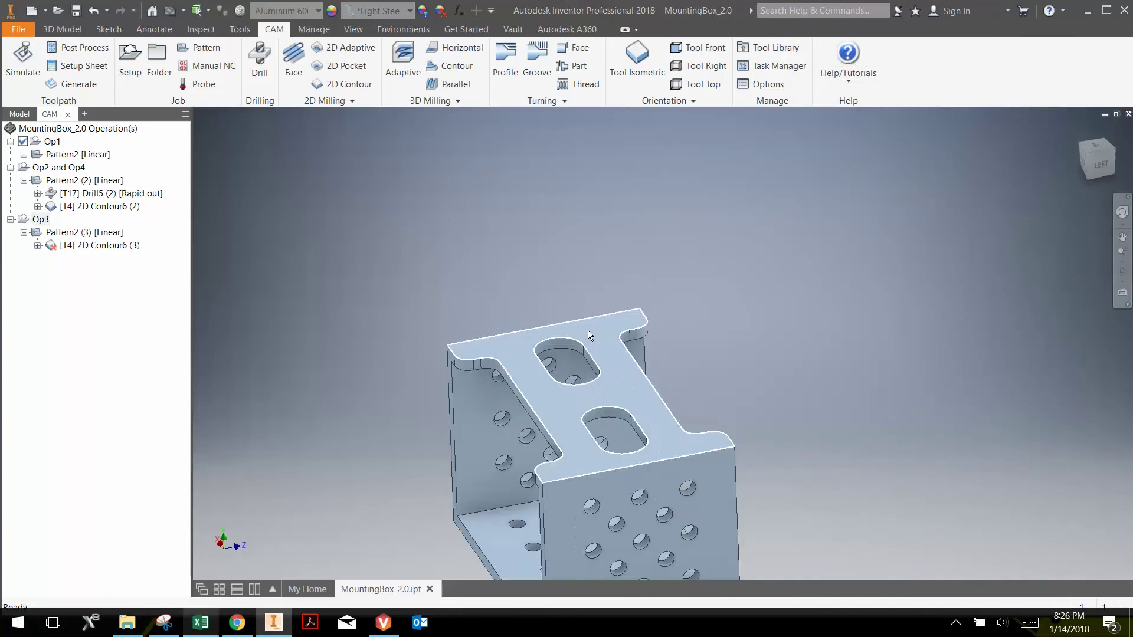
pyautogui.scroll(-4, 483, 320)
pyautogui.scroll(2, 484, 320)
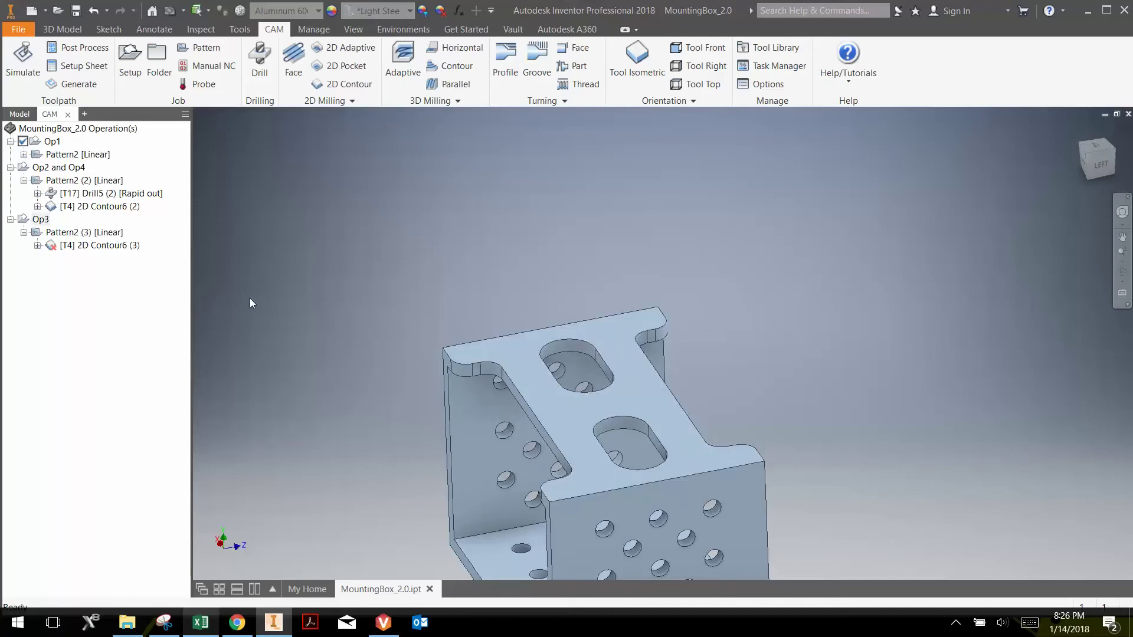
# Step: Open 2D Contour6 (3) and clear its existing contour selections
pyautogui.doubleClick(55, 249)
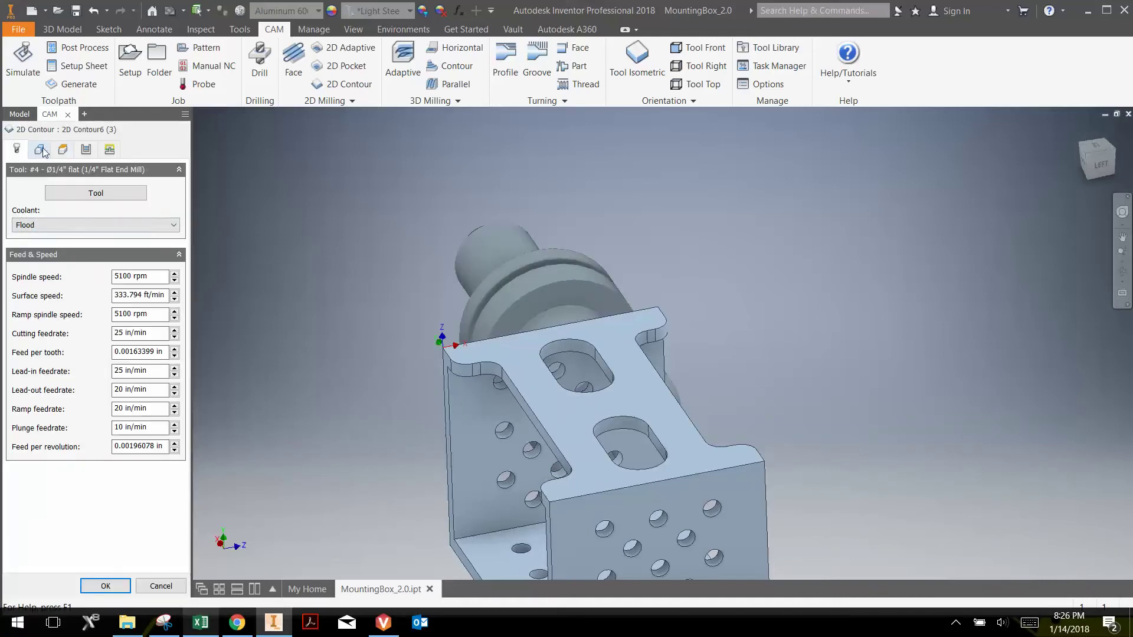
pyautogui.click(42, 151)
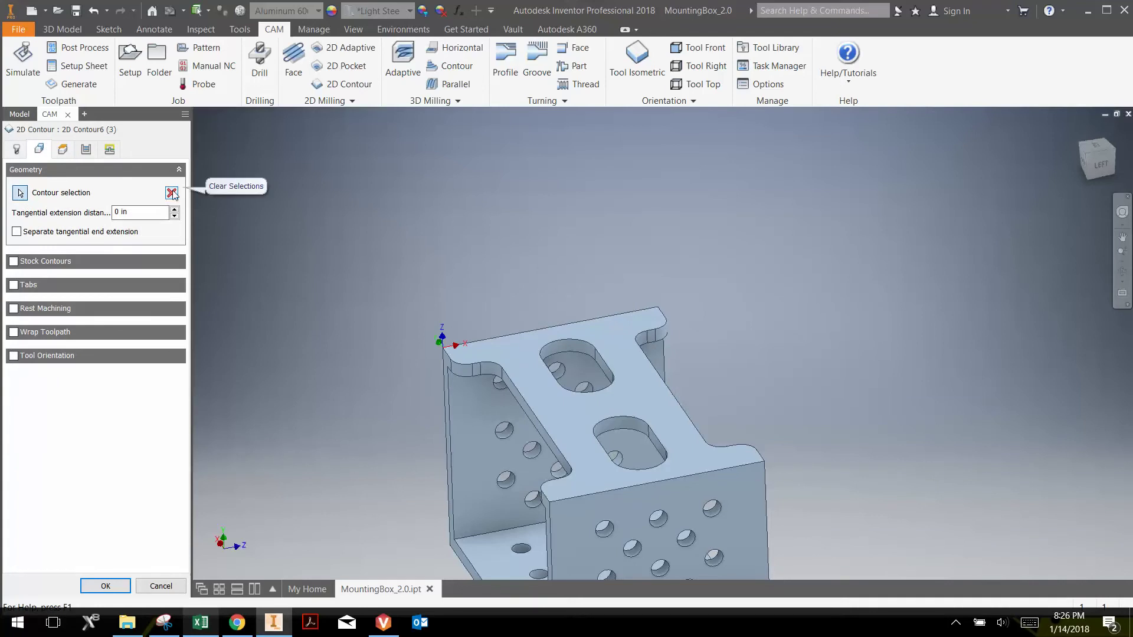
pyautogui.click(172, 193)
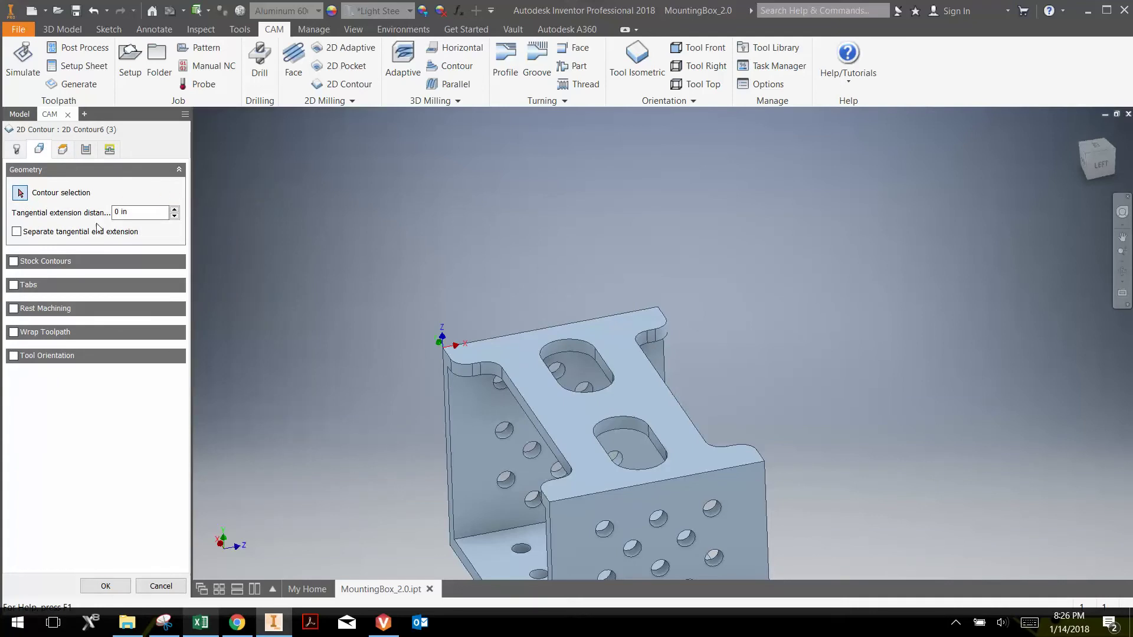
# Step: Pick a first open contour chain along the top plate outline, notch arc, fillet and short edge
pyautogui.click(451, 342)
pyautogui.scroll(-3, 447, 357)
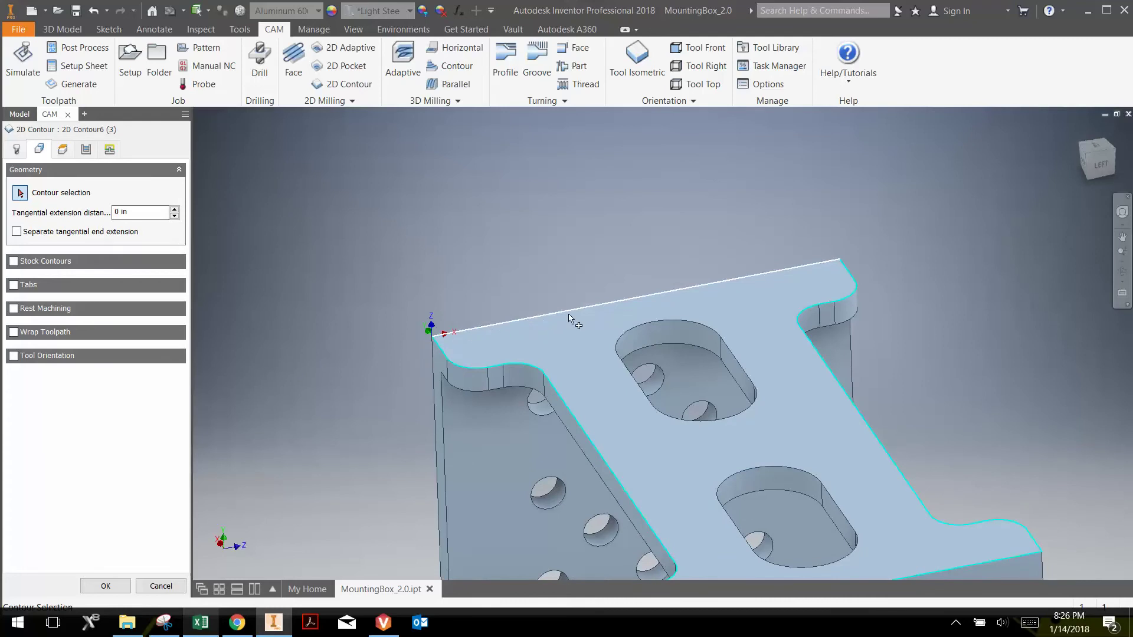
pyautogui.scroll(3, 678, 308)
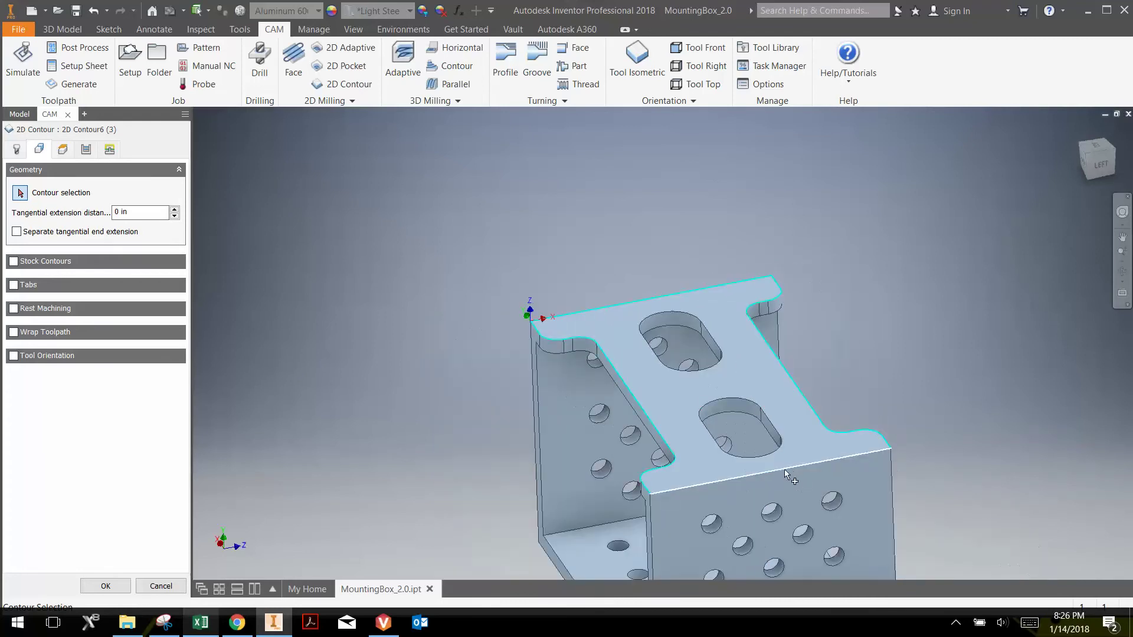
pyautogui.scroll(-3, 538, 333)
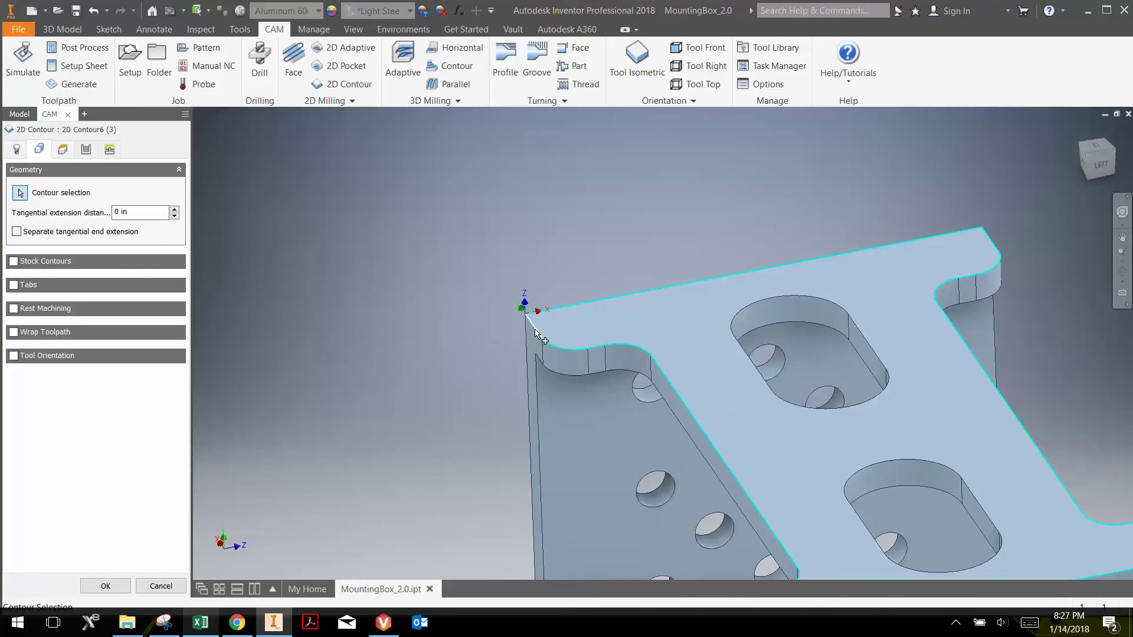
pyautogui.click(538, 334)
pyautogui.click(538, 334)
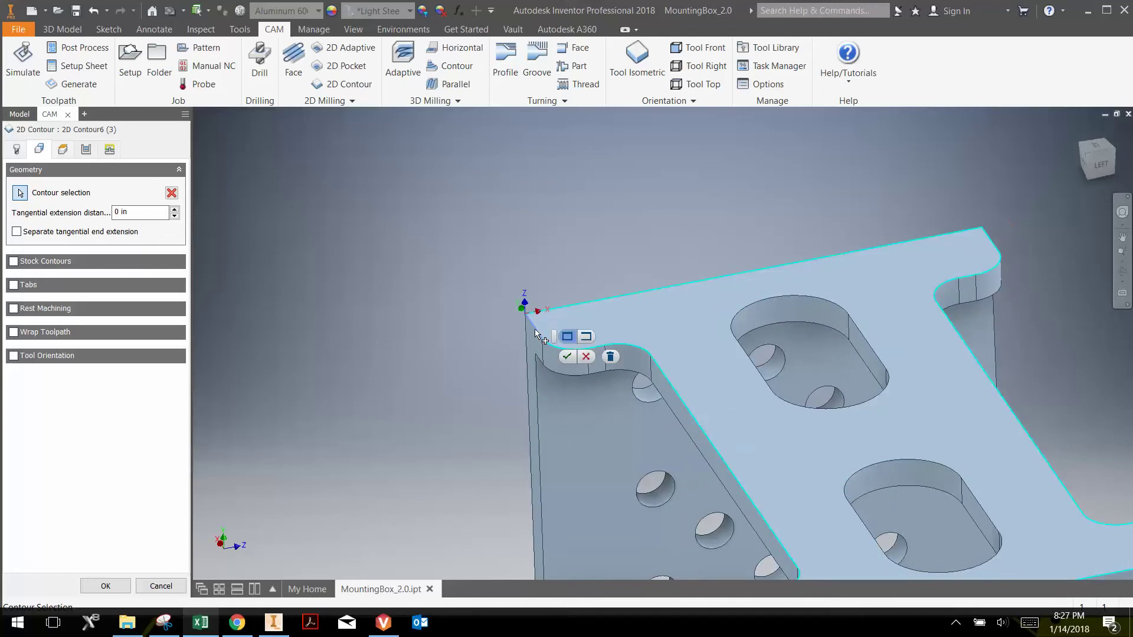
pyautogui.click(586, 338)
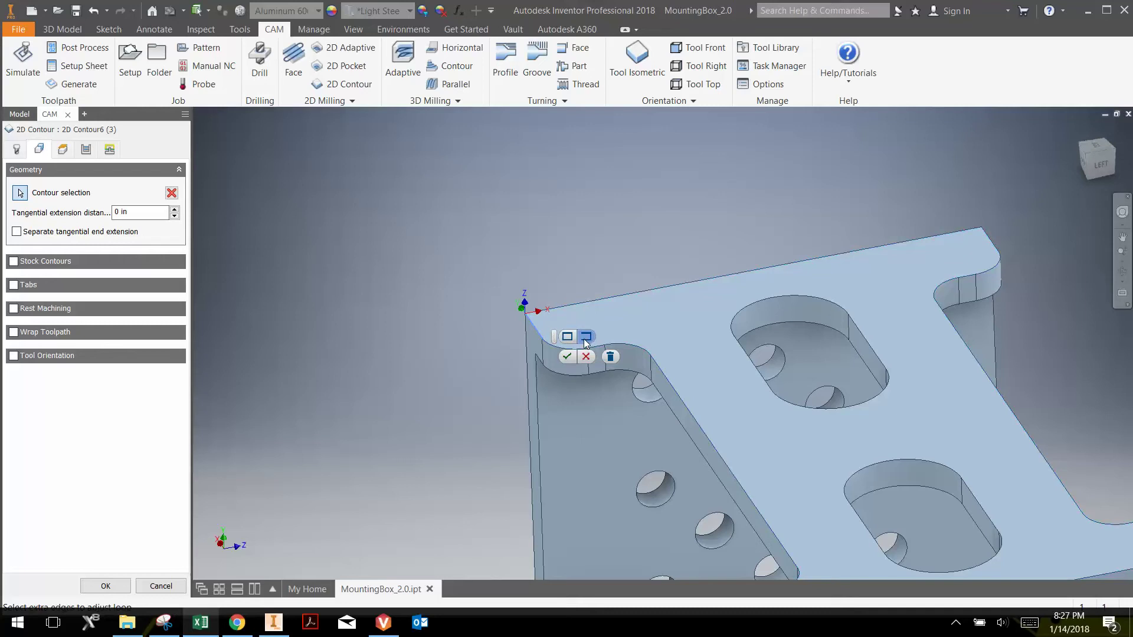
pyautogui.click(558, 358)
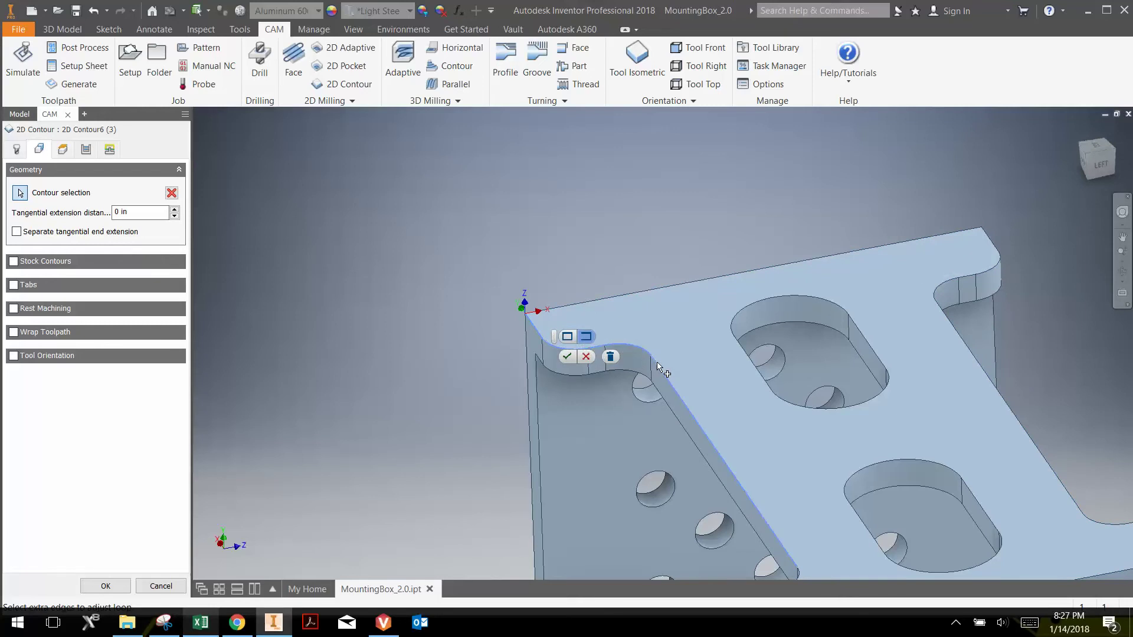
pyautogui.scroll(-5, 656, 361)
pyautogui.scroll(5, 691, 415)
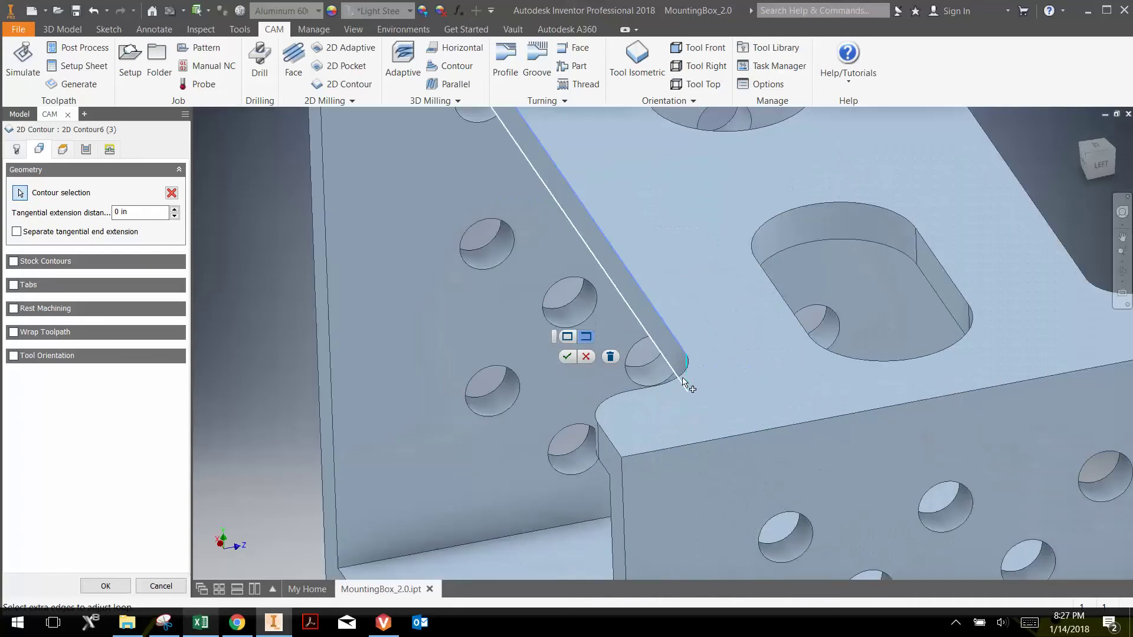
pyautogui.click(627, 400)
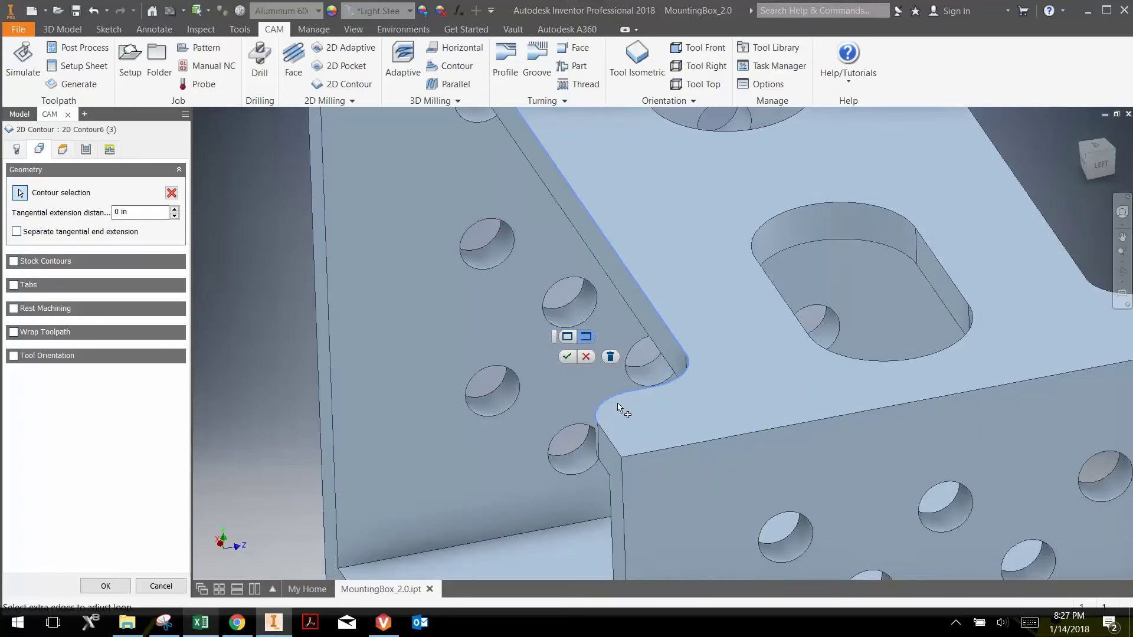
pyautogui.click(608, 442)
pyautogui.click(567, 357)
# Step: Add a second open chain through the short, curved, diagonal and fillet notch edges
pyautogui.scroll(6, 566, 353)
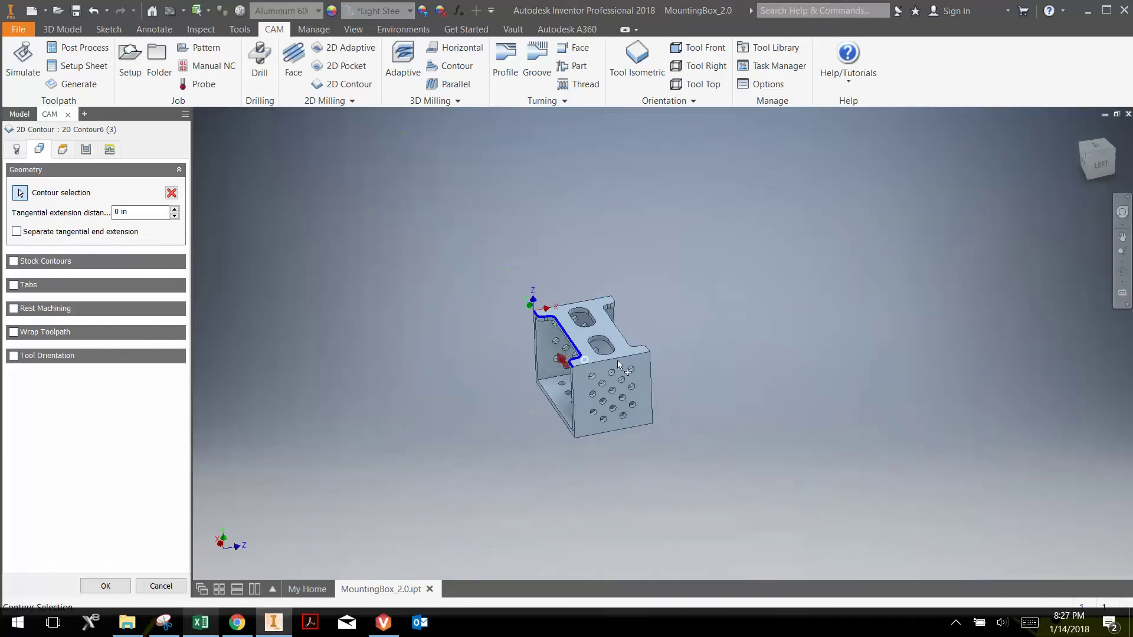
pyautogui.scroll(-8, 649, 348)
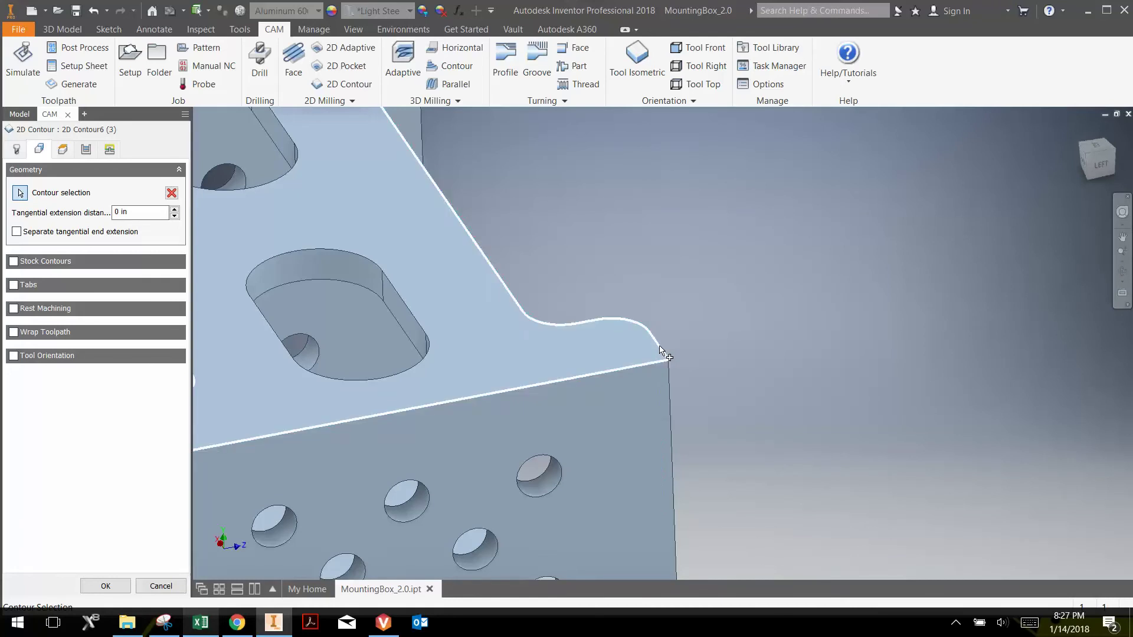
pyautogui.click(660, 350)
pyautogui.click(710, 353)
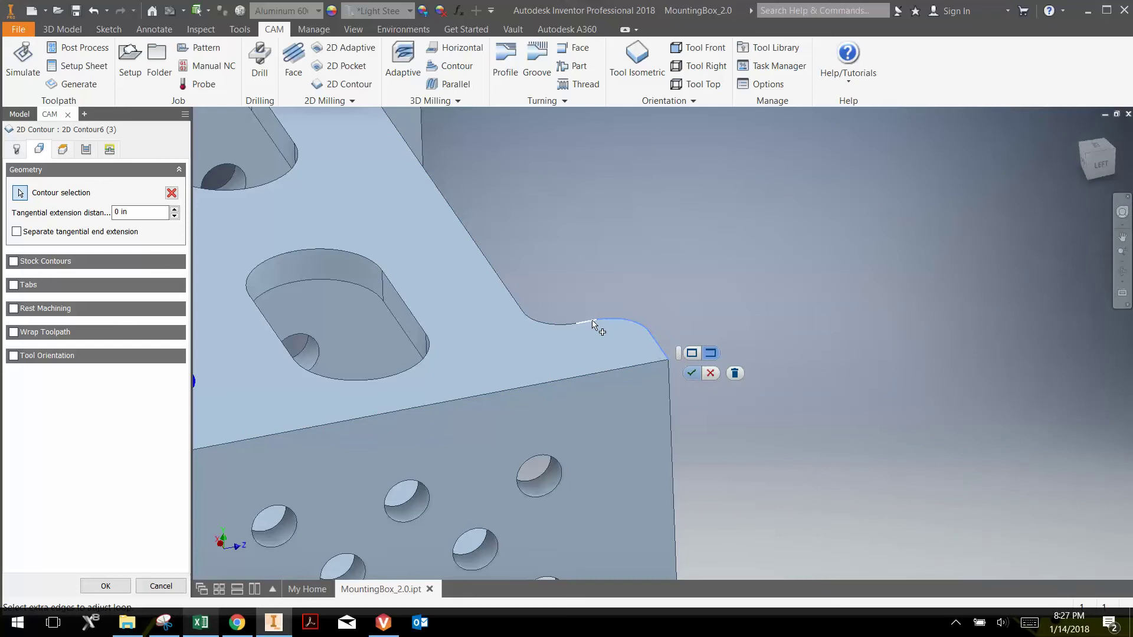
pyautogui.click(570, 323)
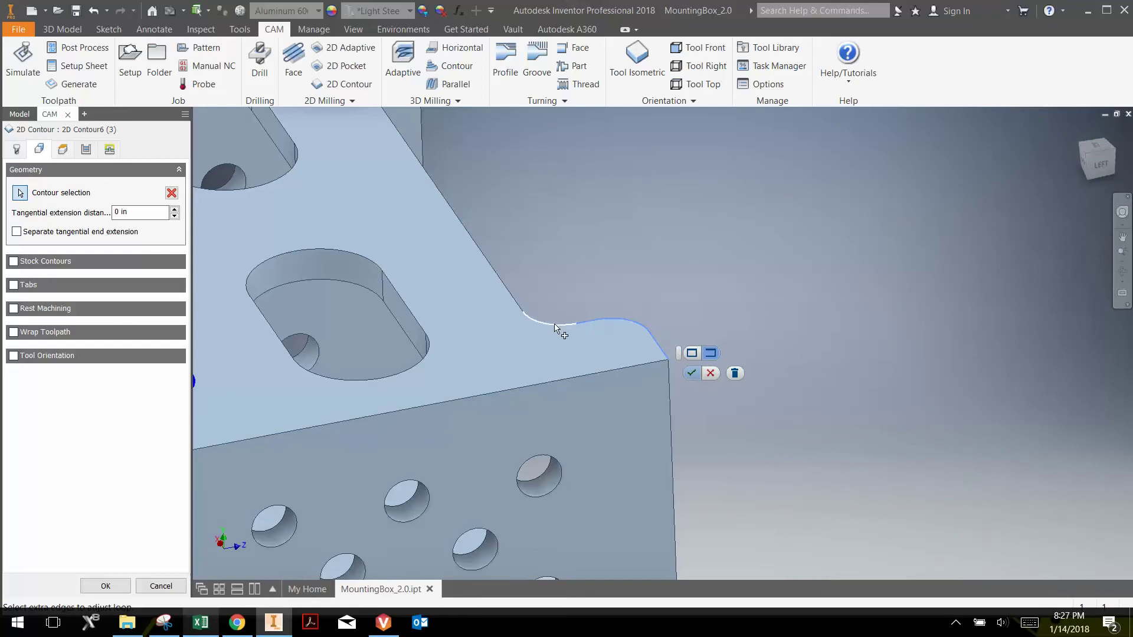
pyautogui.click(517, 306)
pyautogui.scroll(-5, 490, 284)
pyautogui.scroll(4, 486, 258)
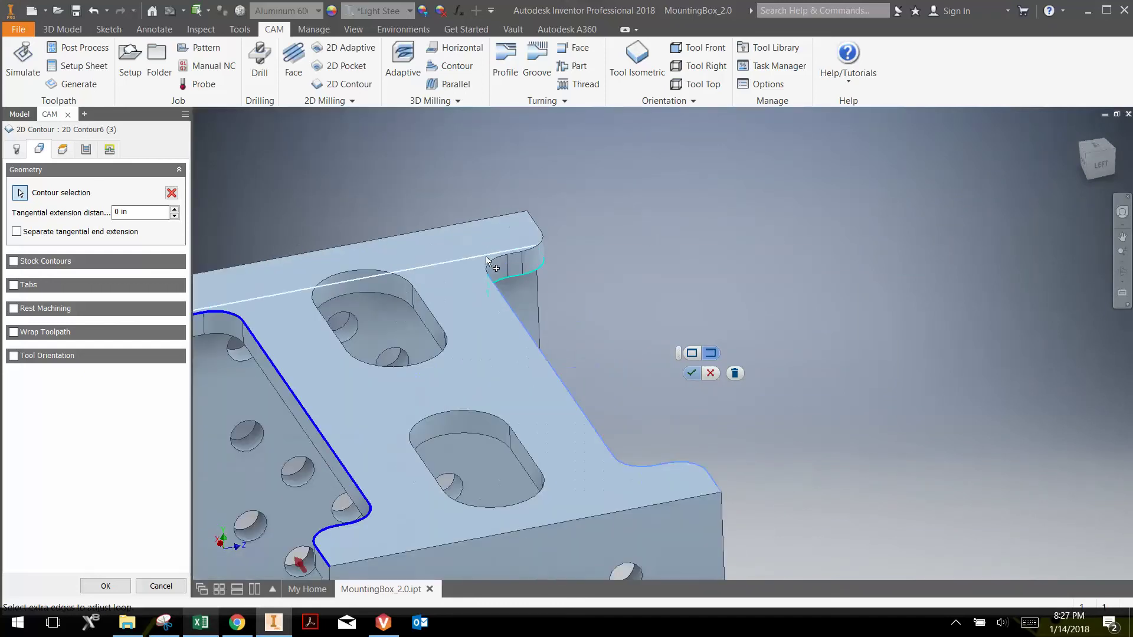
pyautogui.click(487, 261)
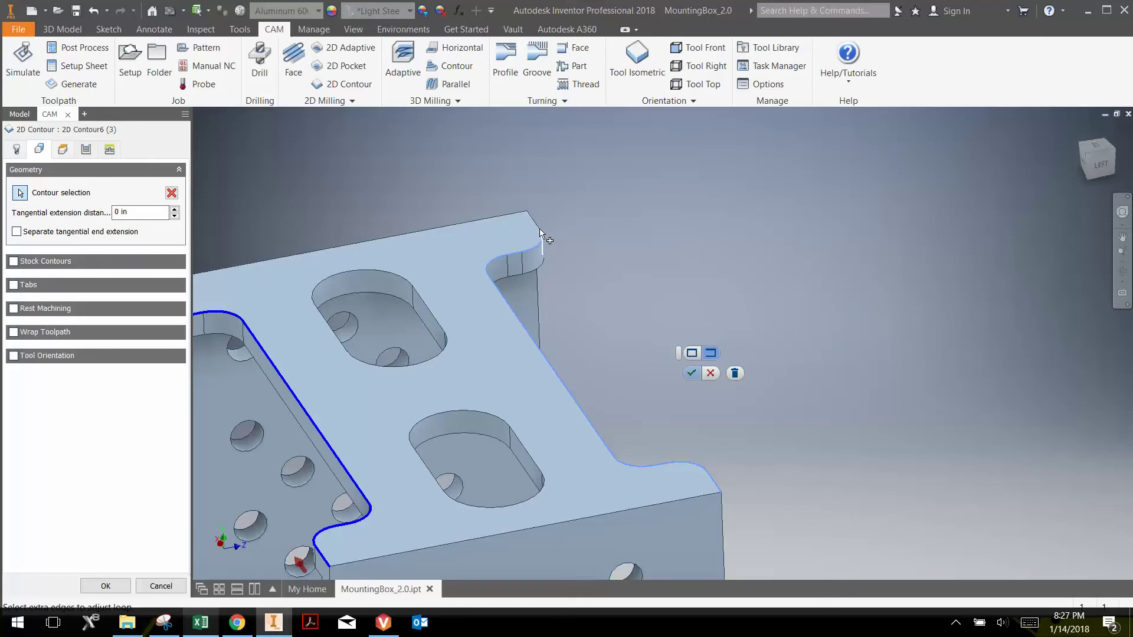
pyautogui.click(691, 373)
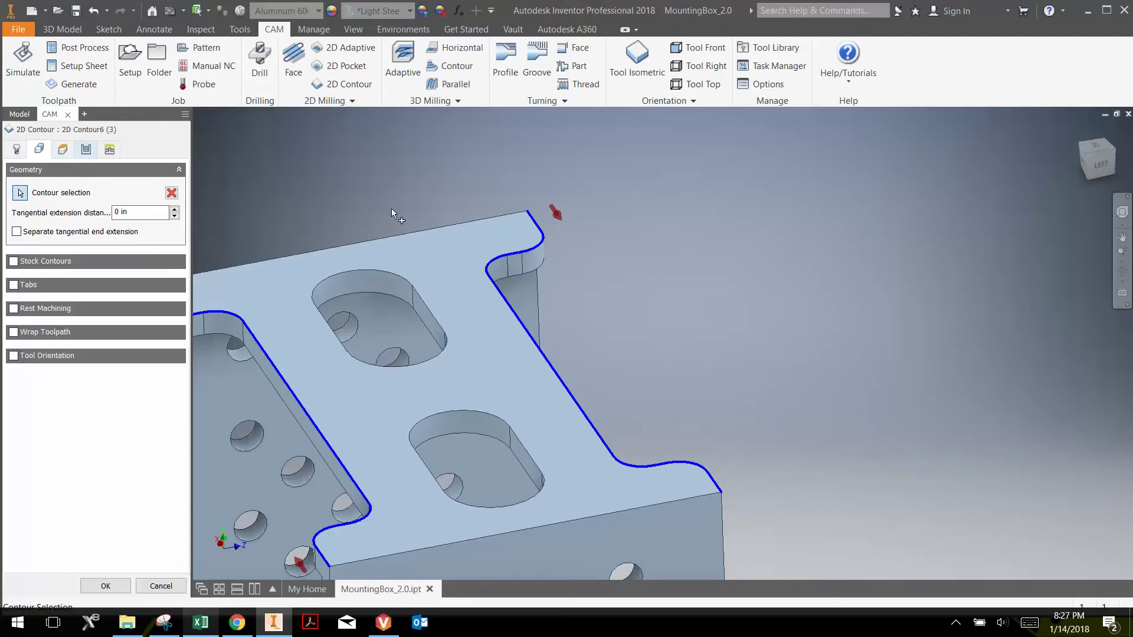
# Step: Change 2D Contour6 (3)'s bottom offset to -0.15 in and regenerate its toolpath
pyautogui.click(62, 149)
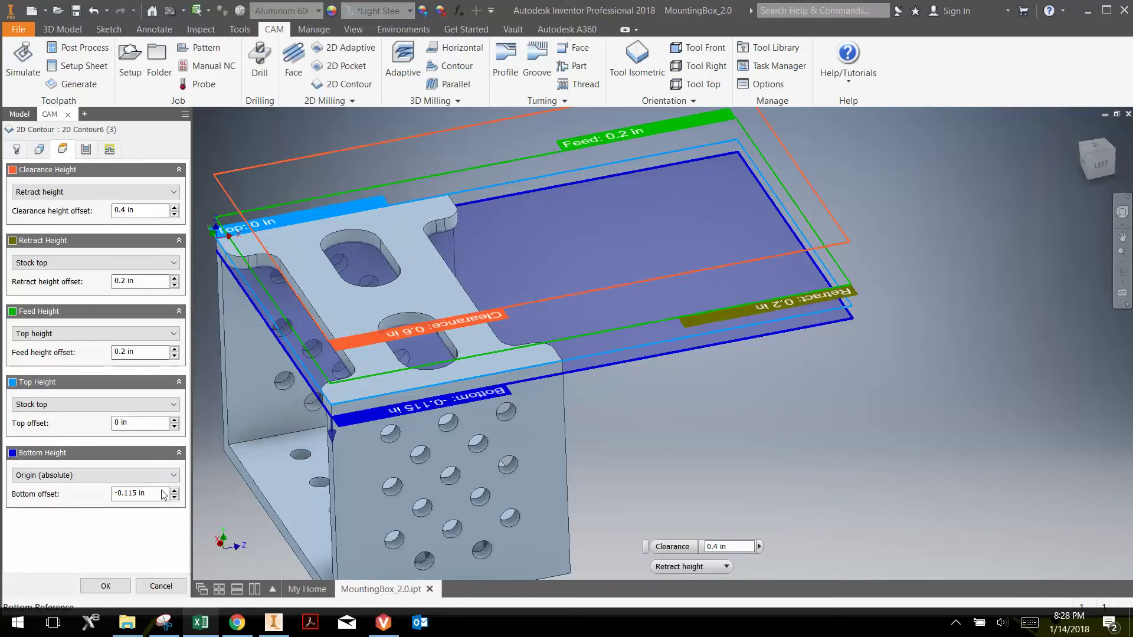
pyautogui.click(113, 498)
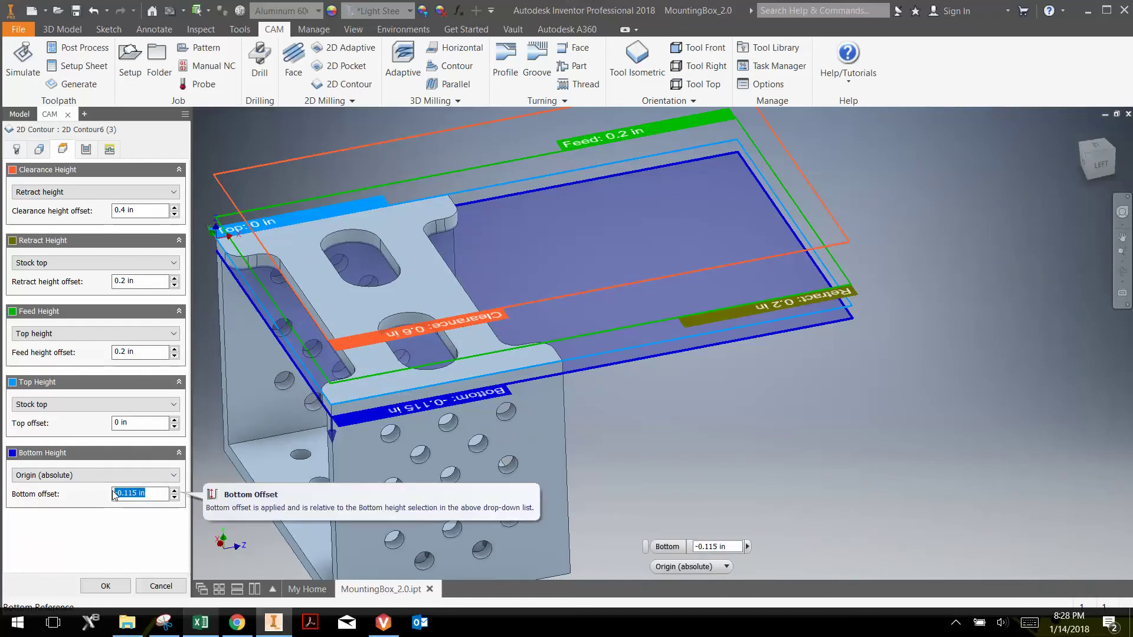
pyautogui.write('-.15')
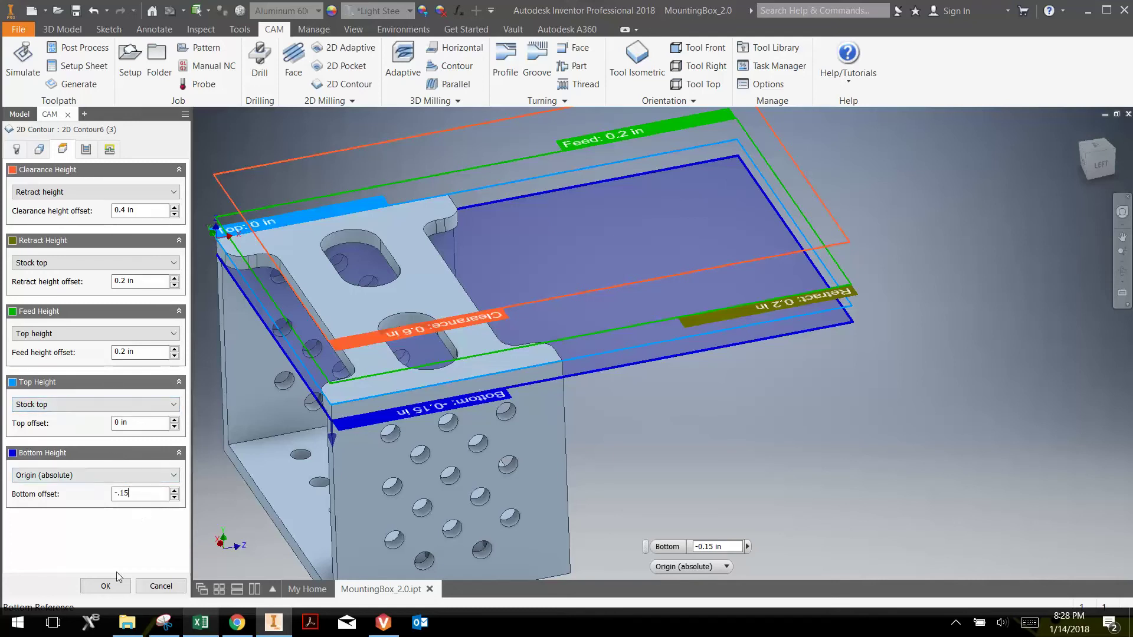
pyautogui.click(106, 586)
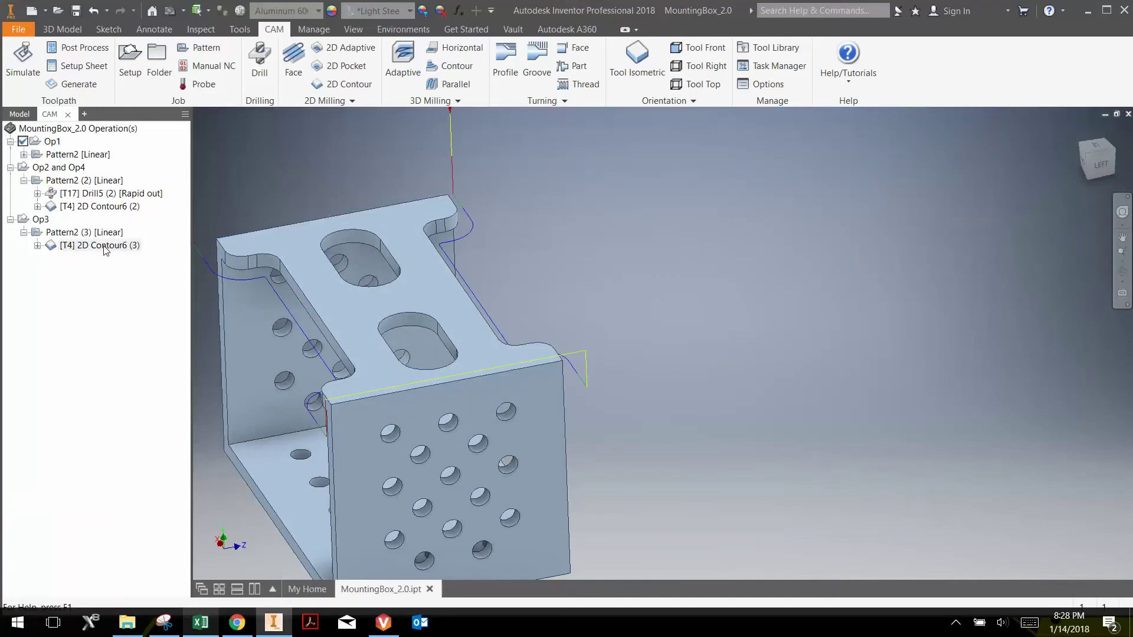
# Step: Orbit the model to view the mounting box from behind
pyautogui.click(1121, 271)
pyautogui.moveTo(716, 296); pyautogui.dragTo(599, 304)
pyautogui.scroll(2, 365, 188)
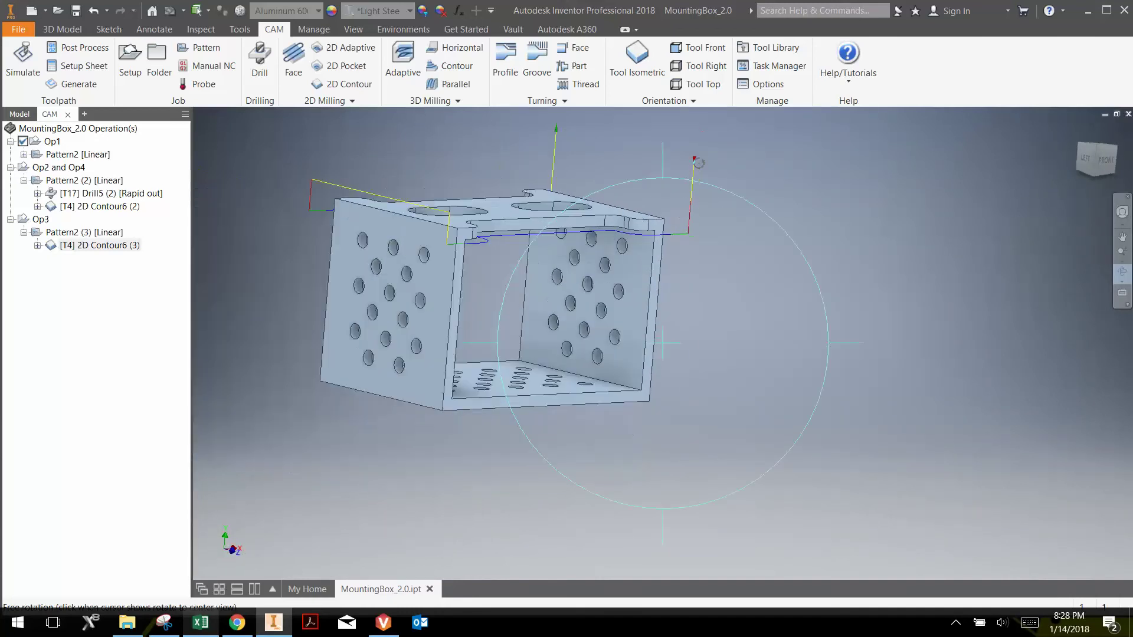
pyautogui.scroll(2, 708, 177)
pyautogui.rightClick(687, 184)
pyautogui.click(724, 184)
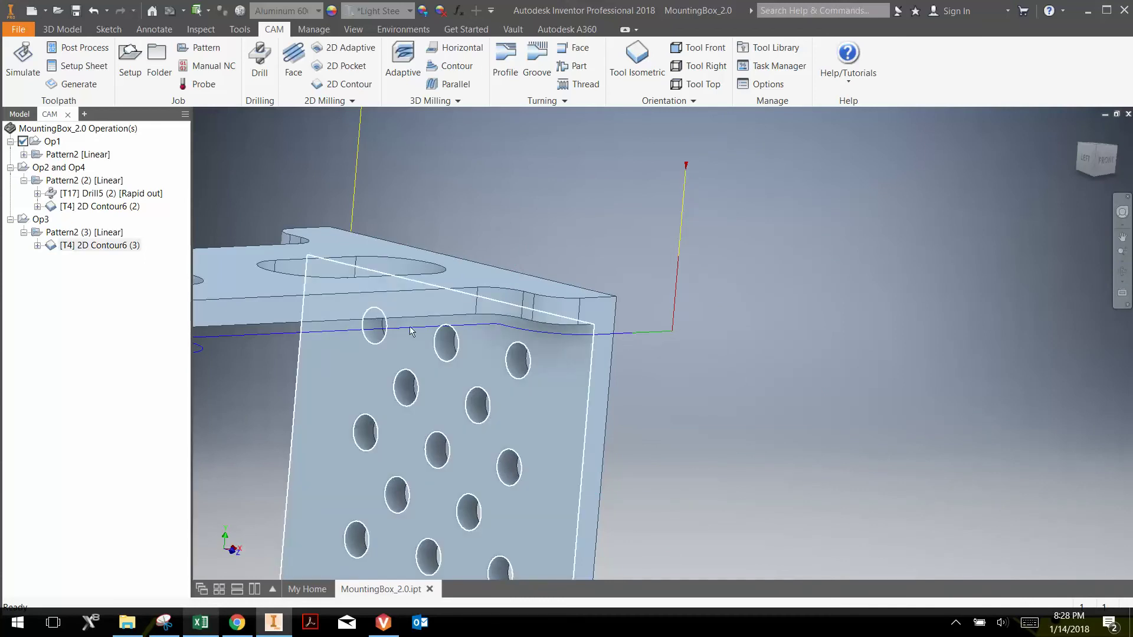
pyautogui.scroll(-5, 411, 331)
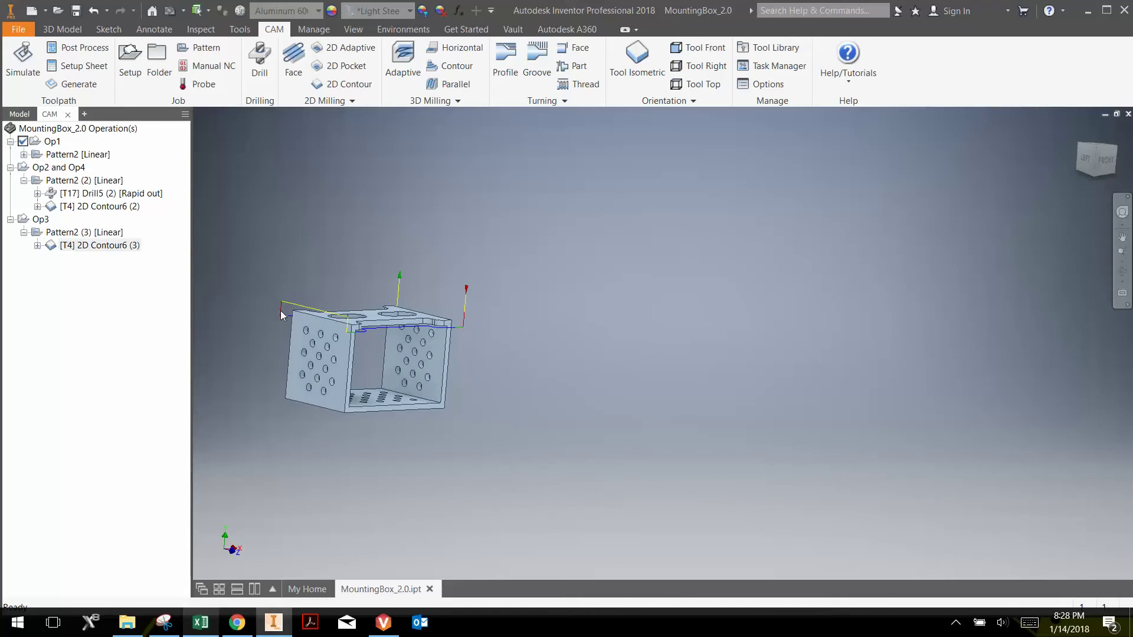
# Step: Select Pattern2 (3) [Linear] and orbit to inspect its contour toolpaths on the top plate
pyautogui.click(69, 234)
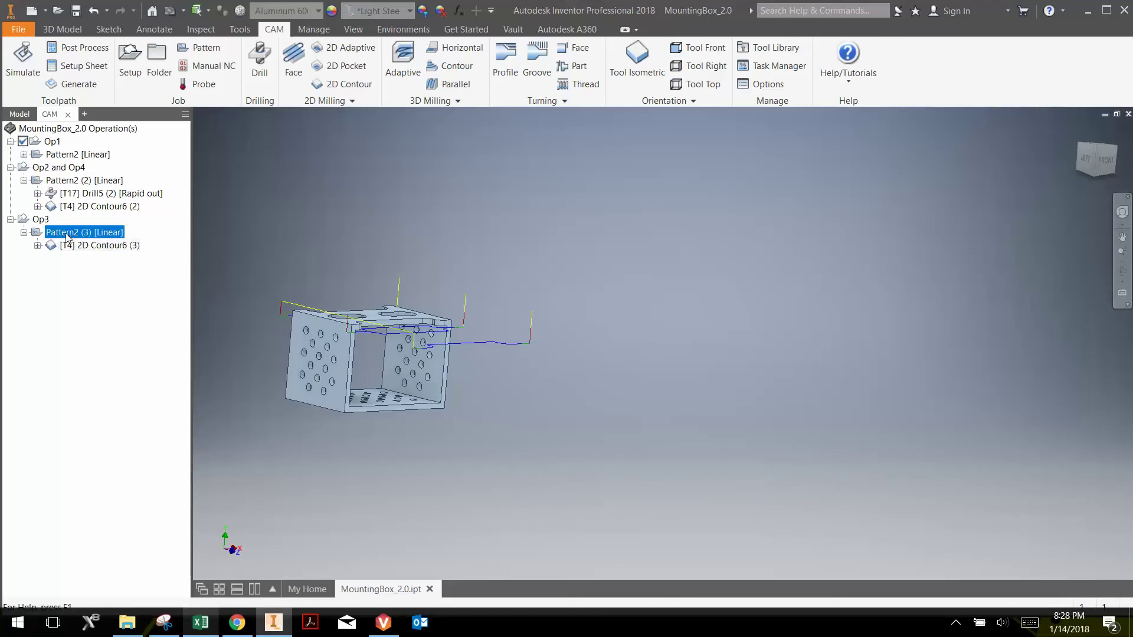
pyautogui.click(1123, 272)
pyautogui.moveTo(683, 317); pyautogui.dragTo(581, 339)
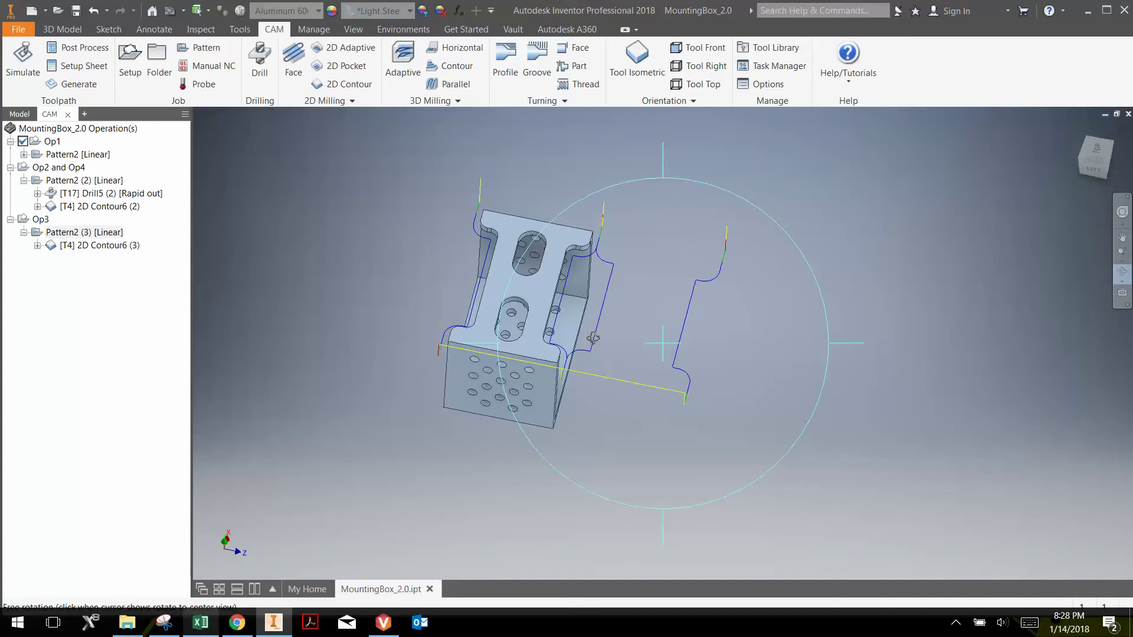
pyautogui.moveTo(643, 334); pyautogui.dragTo(655, 301)
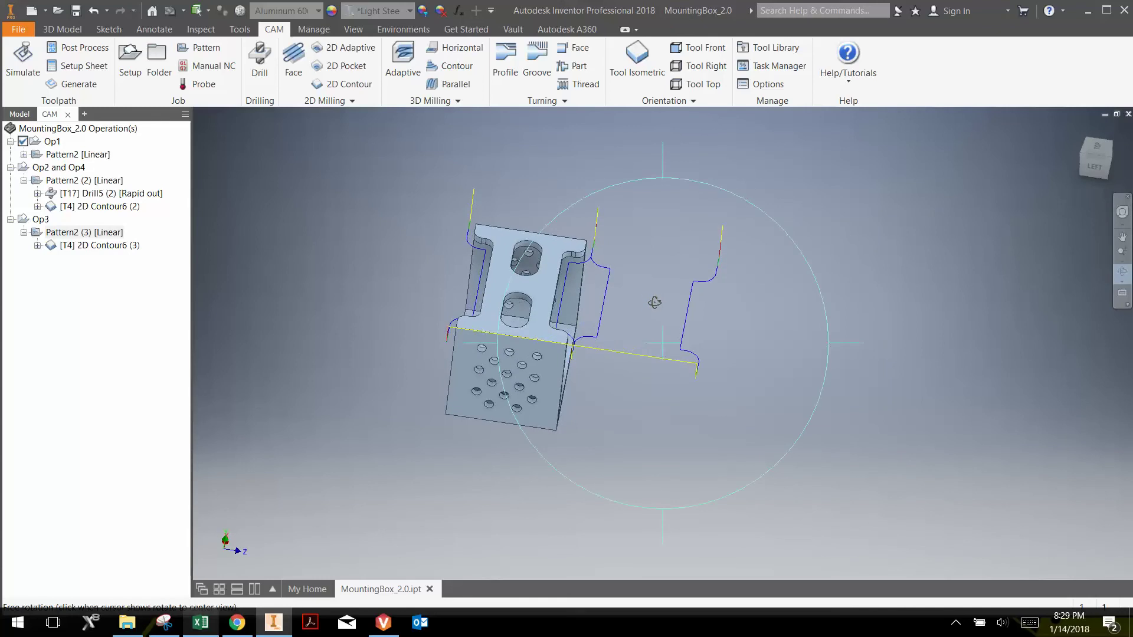
pyautogui.rightClick(655, 301)
pyautogui.click(581, 293)
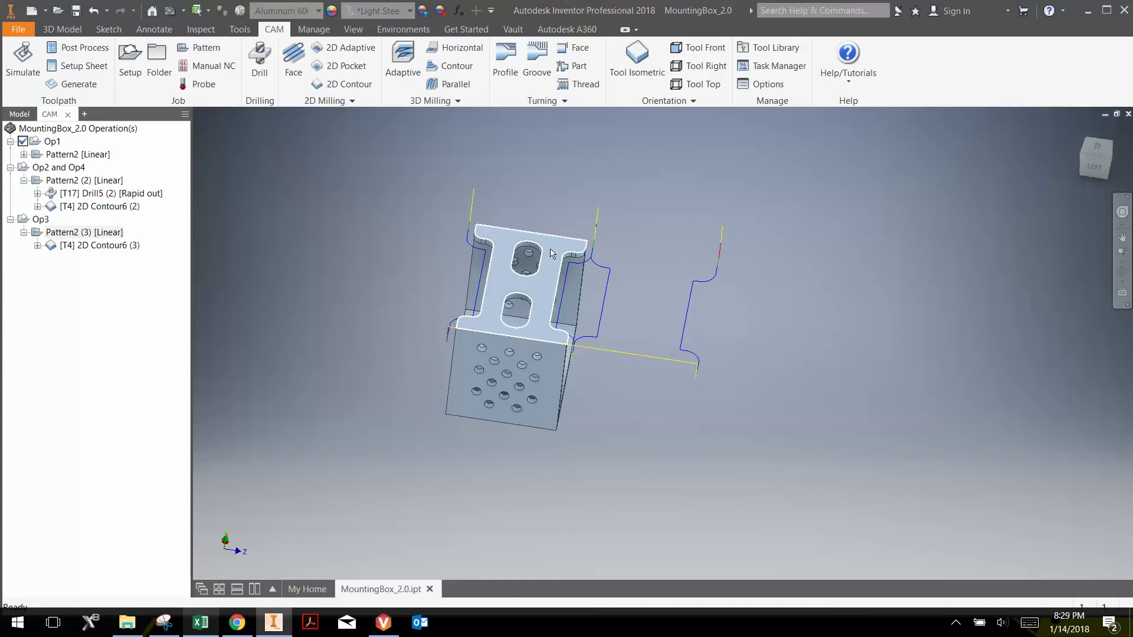
pyautogui.scroll(3, 548, 248)
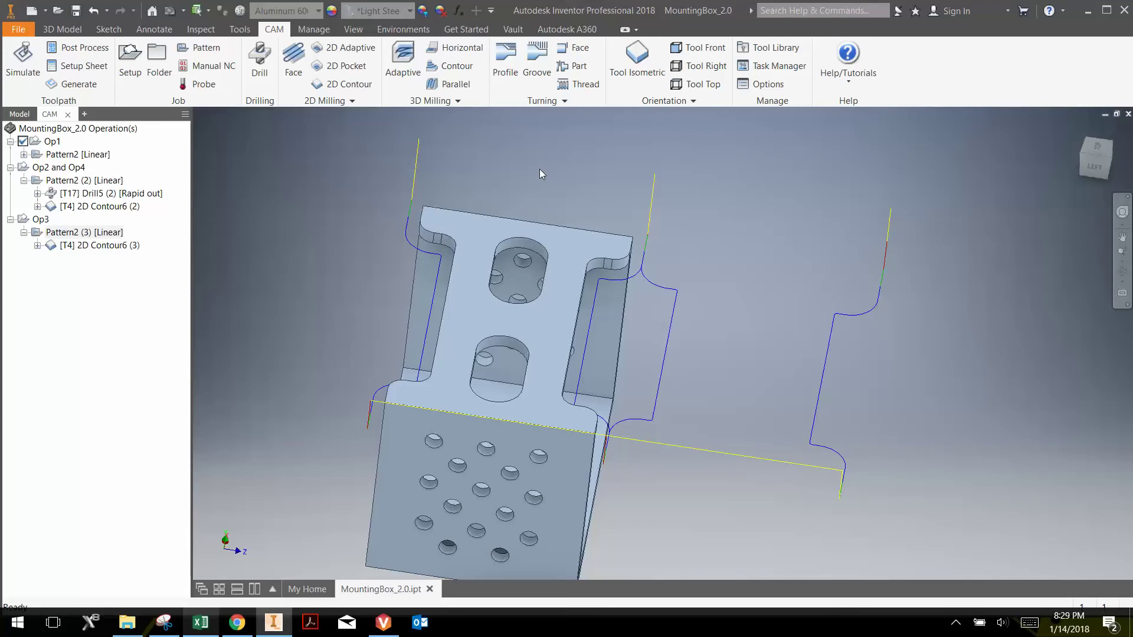
# Step: Create 2D Contour5 under Pattern2 (3) on both access-hole edges, using the 1/4" flat end mill
pyautogui.click(63, 234)
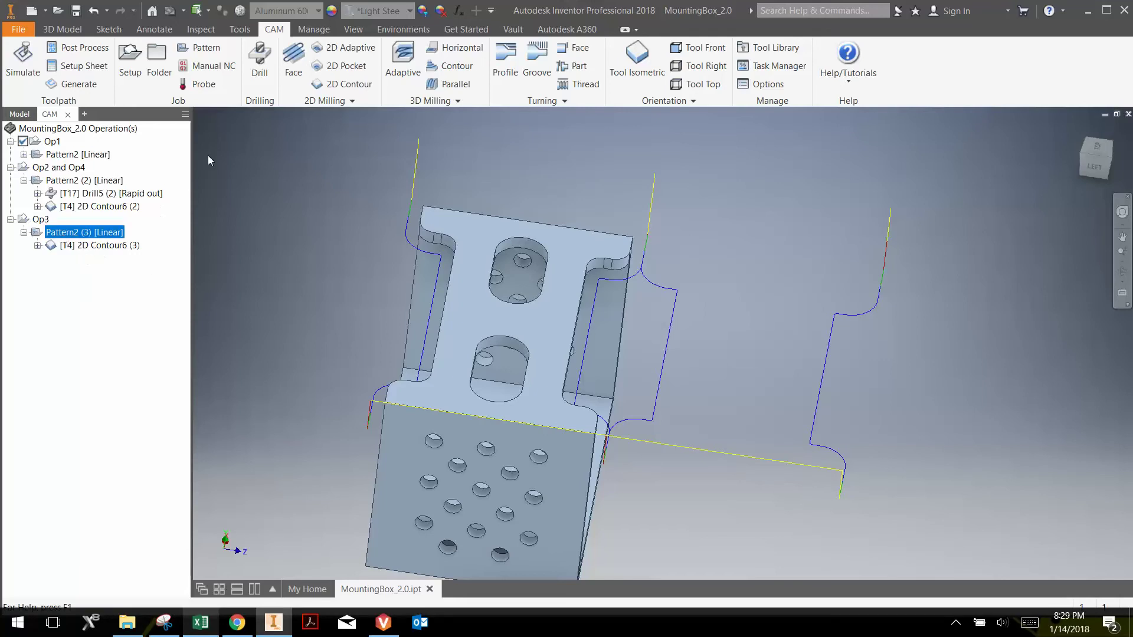
pyautogui.click(319, 83)
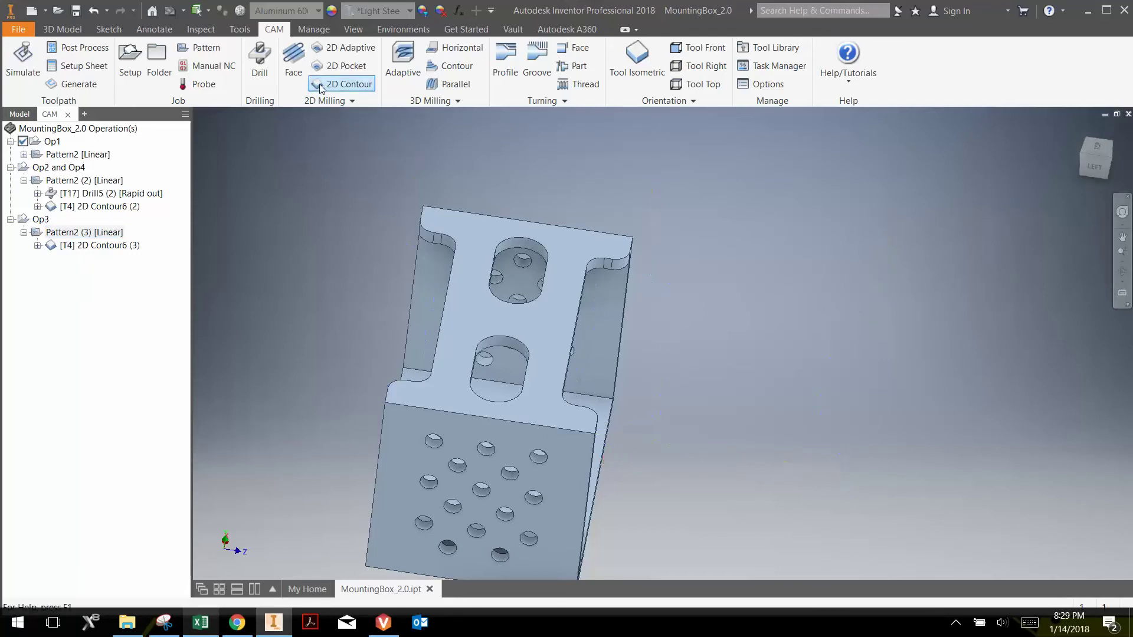
pyautogui.click(507, 241)
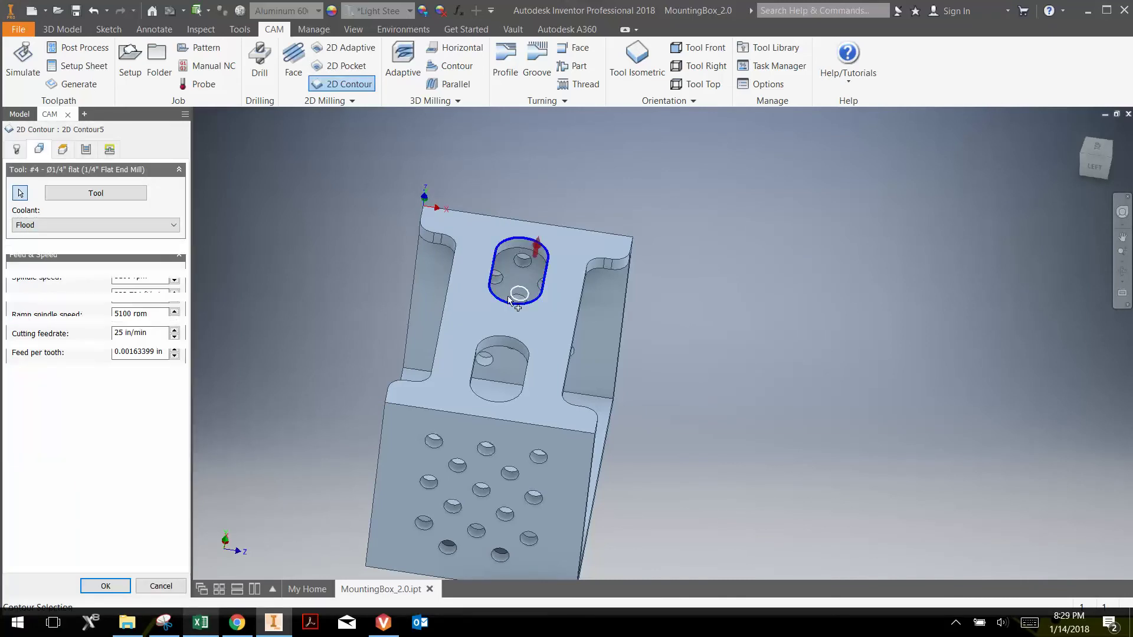
pyautogui.click(499, 339)
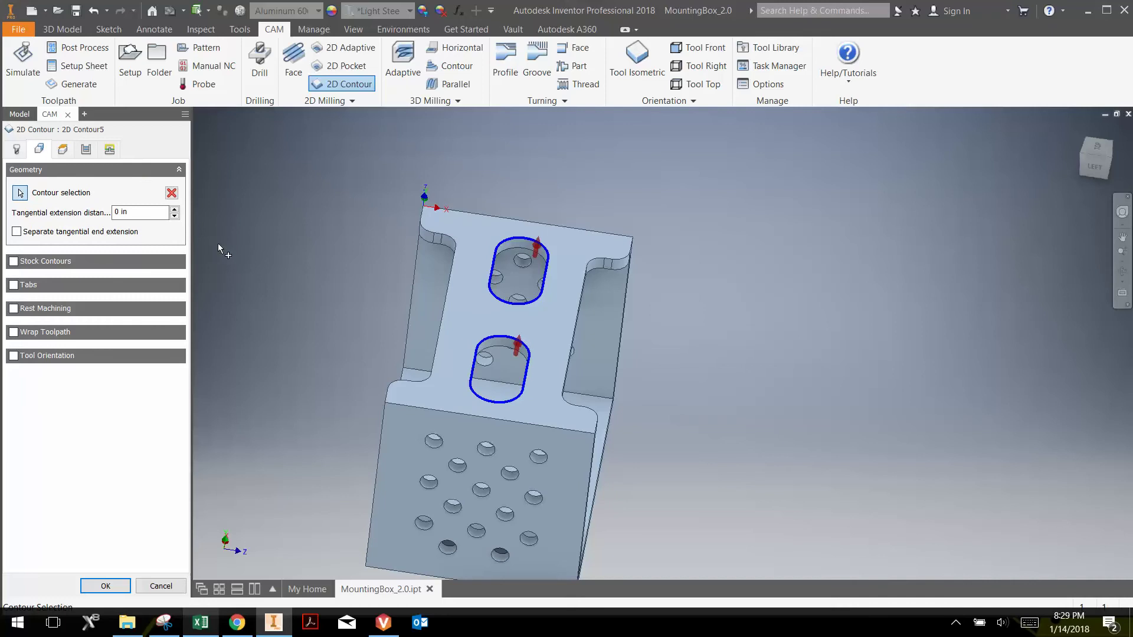
pyautogui.click(17, 150)
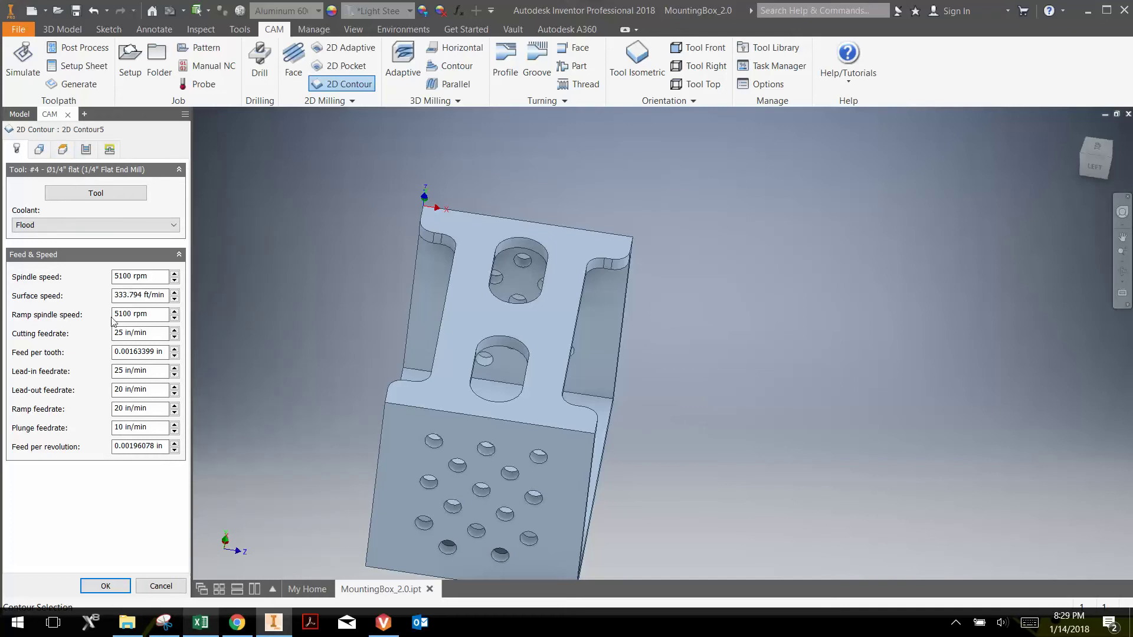
# Step: Keep the bottom height at Selected contour(s) and set its offset to -0.15 in
pyautogui.click(62, 151)
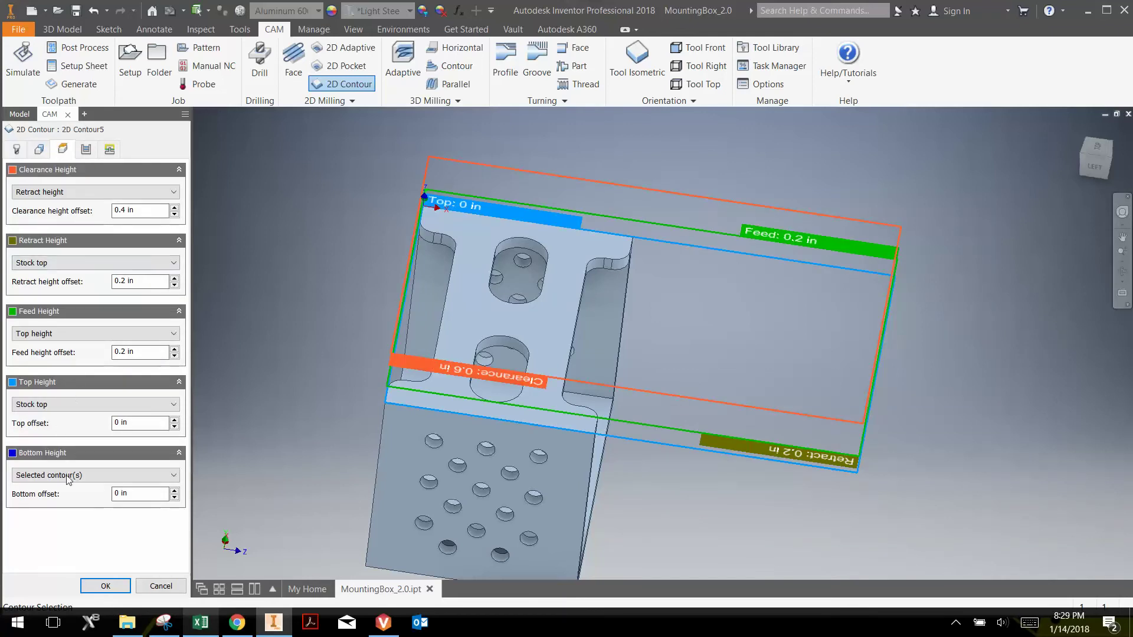
pyautogui.click(135, 493)
pyautogui.write('-.15')
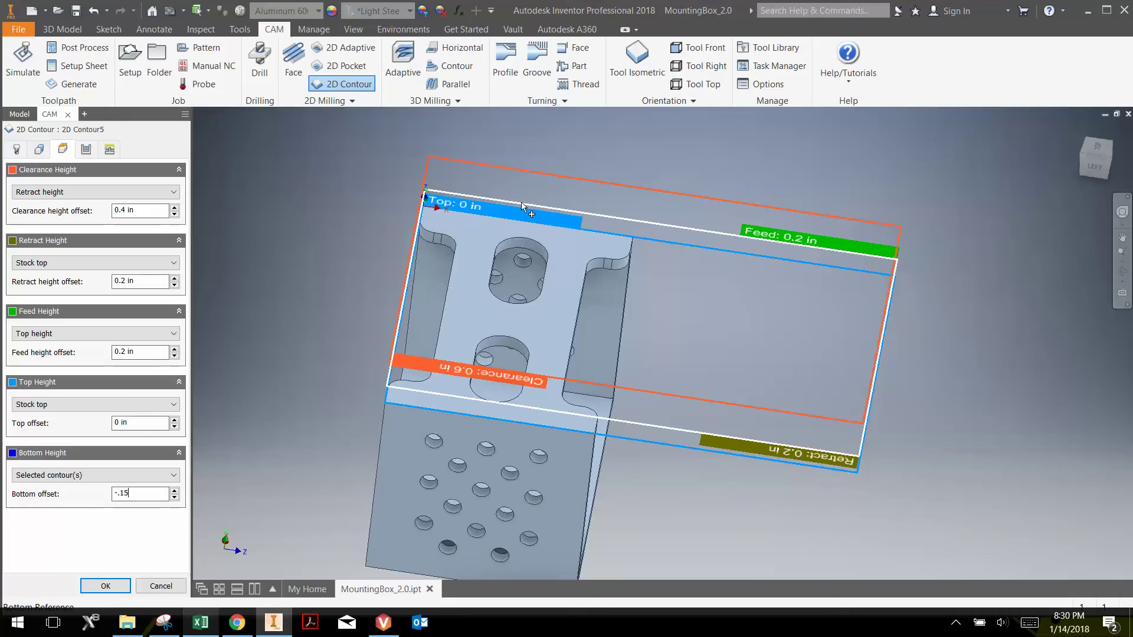
pyautogui.click(79, 477)
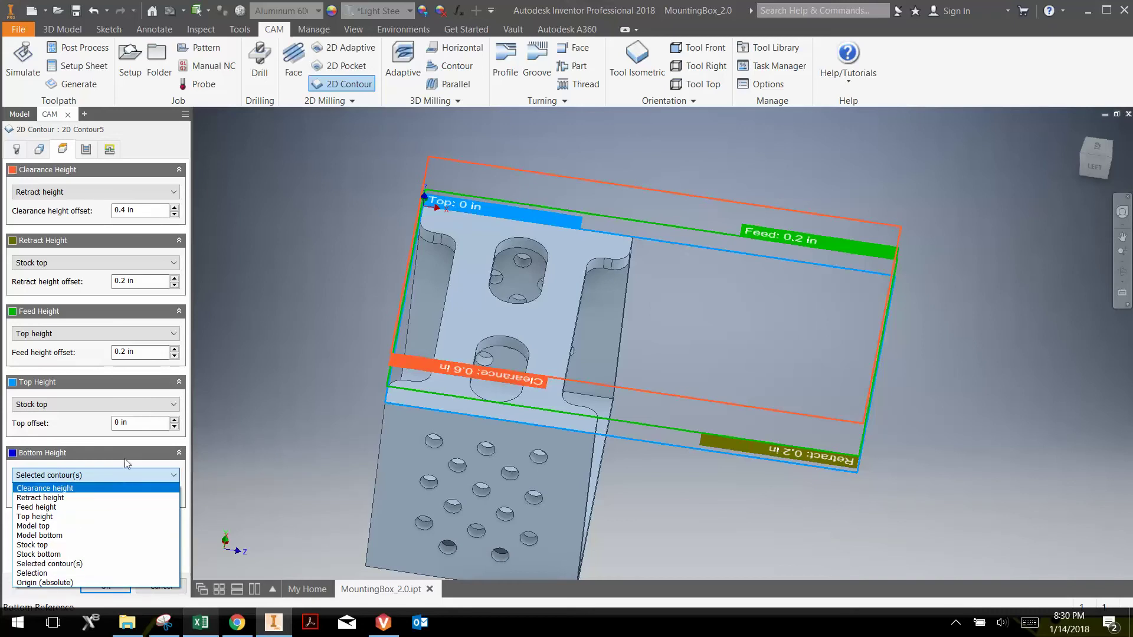
pyautogui.click(75, 478)
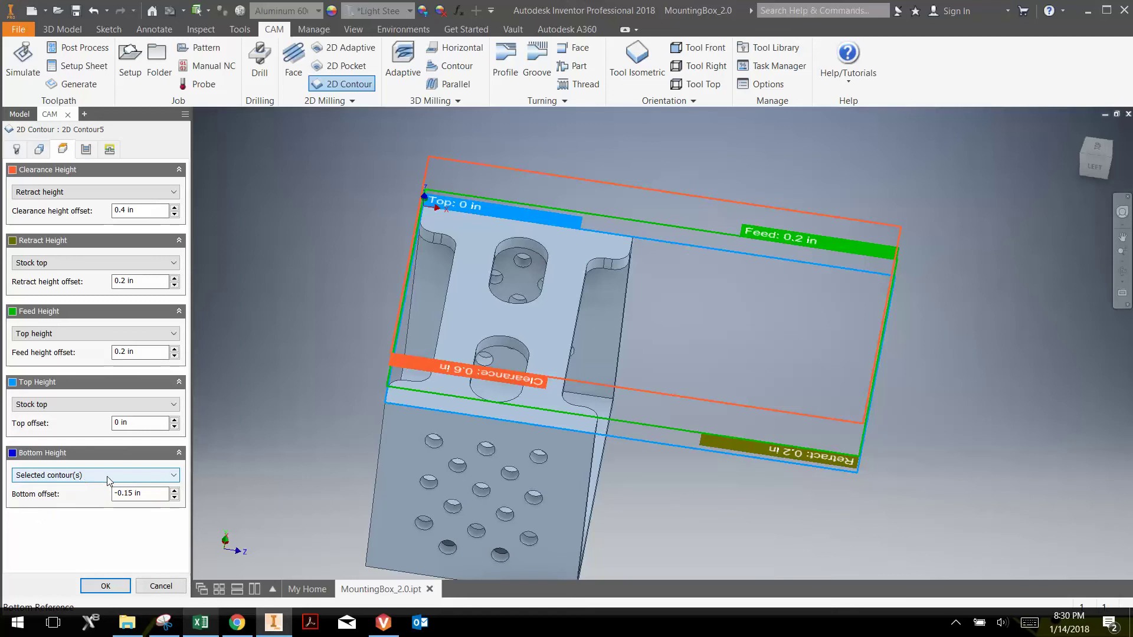
# Step: Enable multiple finishing passes: one pass at 0.01 in stepover
pyautogui.click(87, 153)
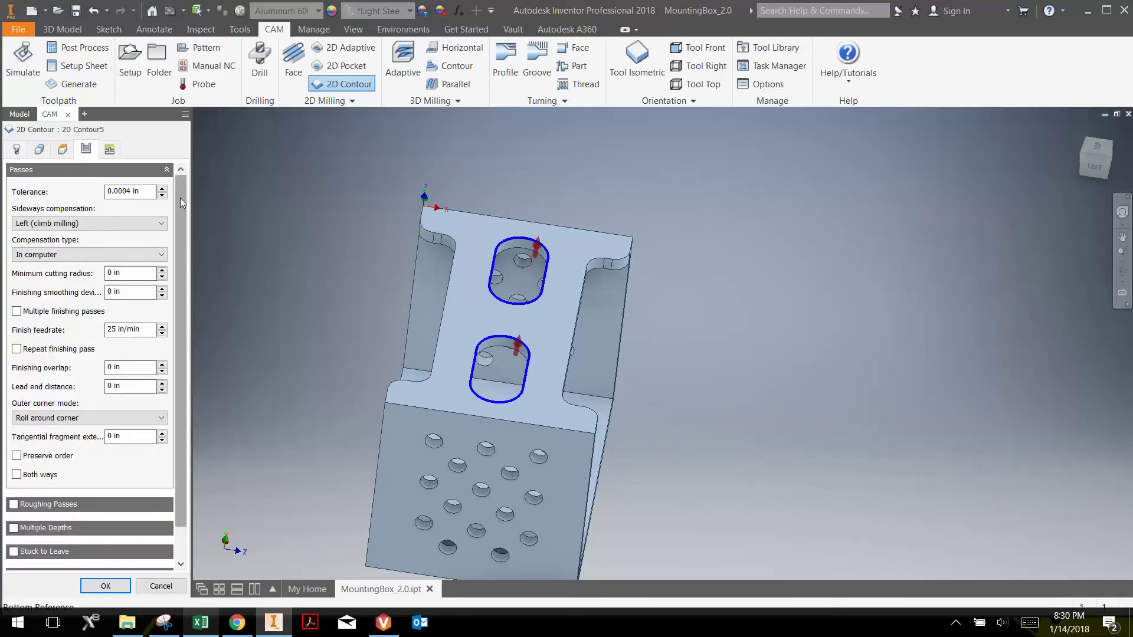
pyautogui.click(17, 312)
pyautogui.doubleClick(108, 330)
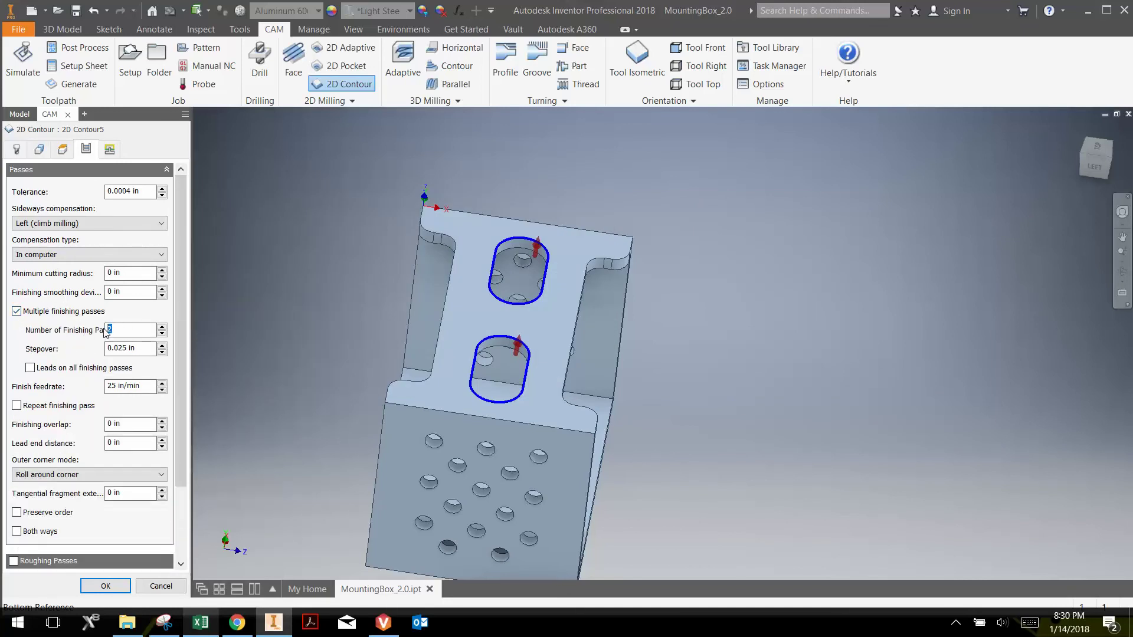
pyautogui.write('1')
pyautogui.click(127, 349)
pyautogui.press('BackSpace')
pyautogui.press('BackSpace')
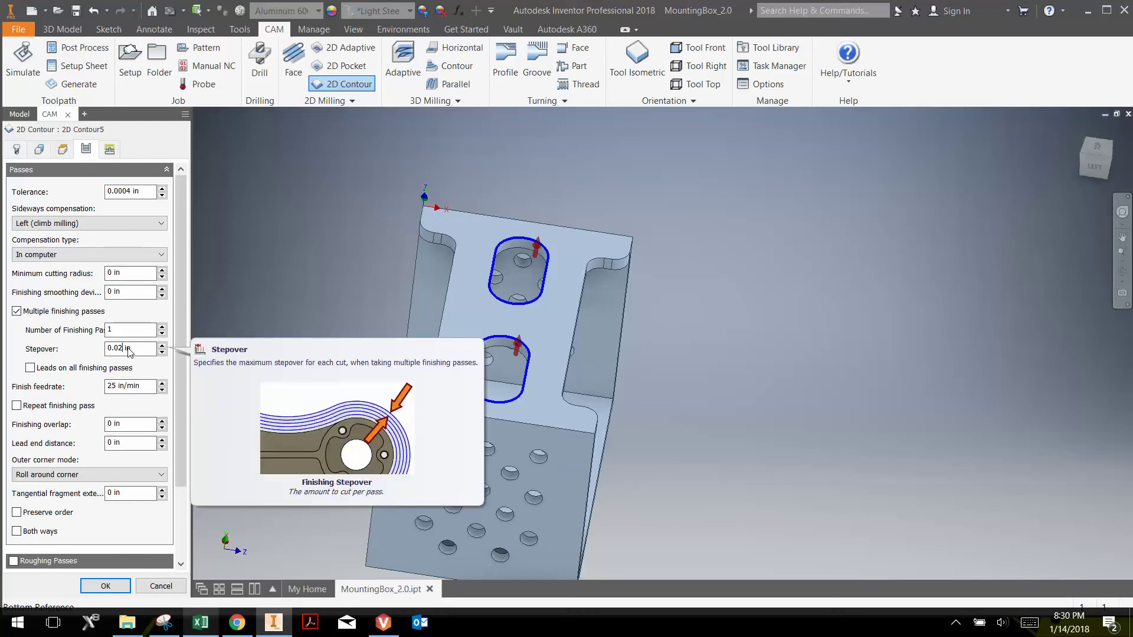
pyautogui.write('1')
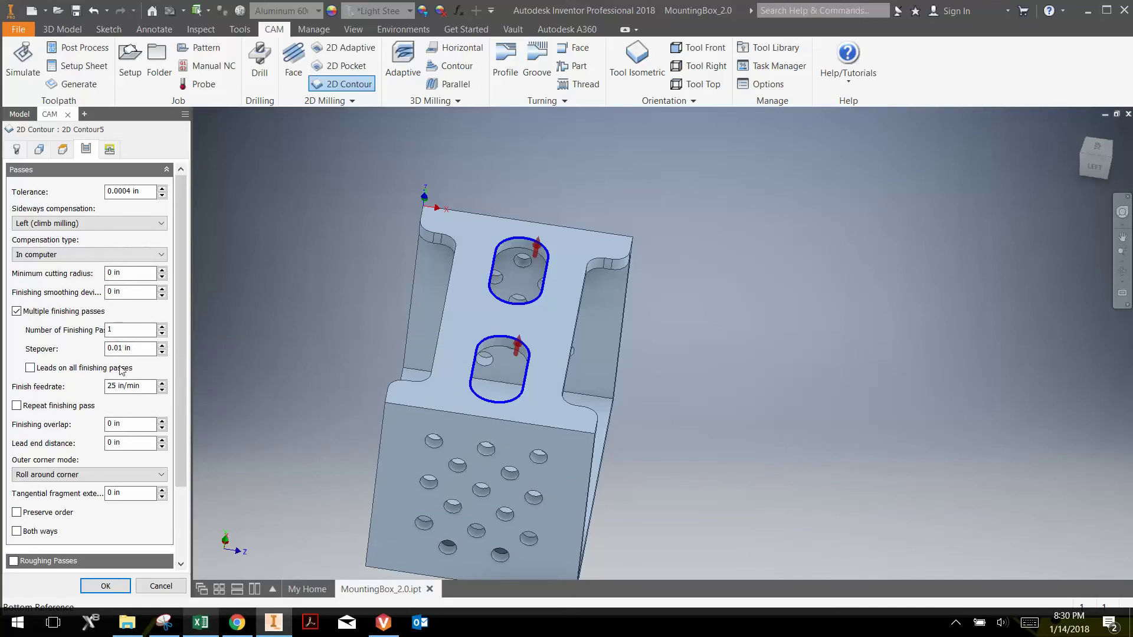
# Step: Turn on roughing passes at 0.2375 in maximum stepover and recheck the finishing stepover
pyautogui.click(13, 561)
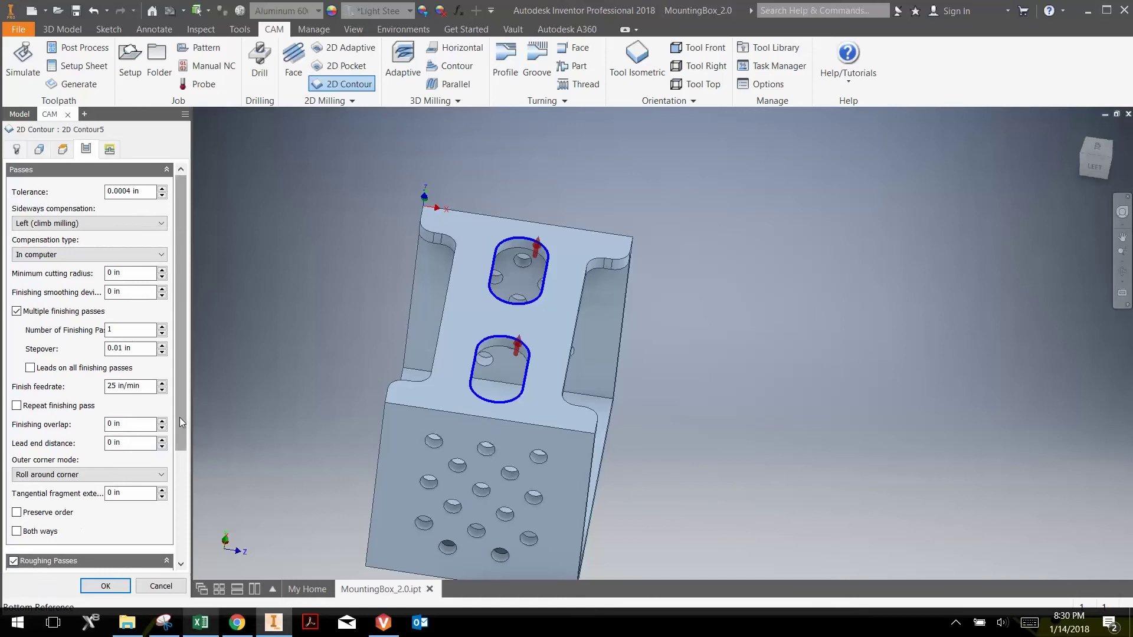
pyautogui.moveTo(180, 416); pyautogui.dragTo(182, 512)
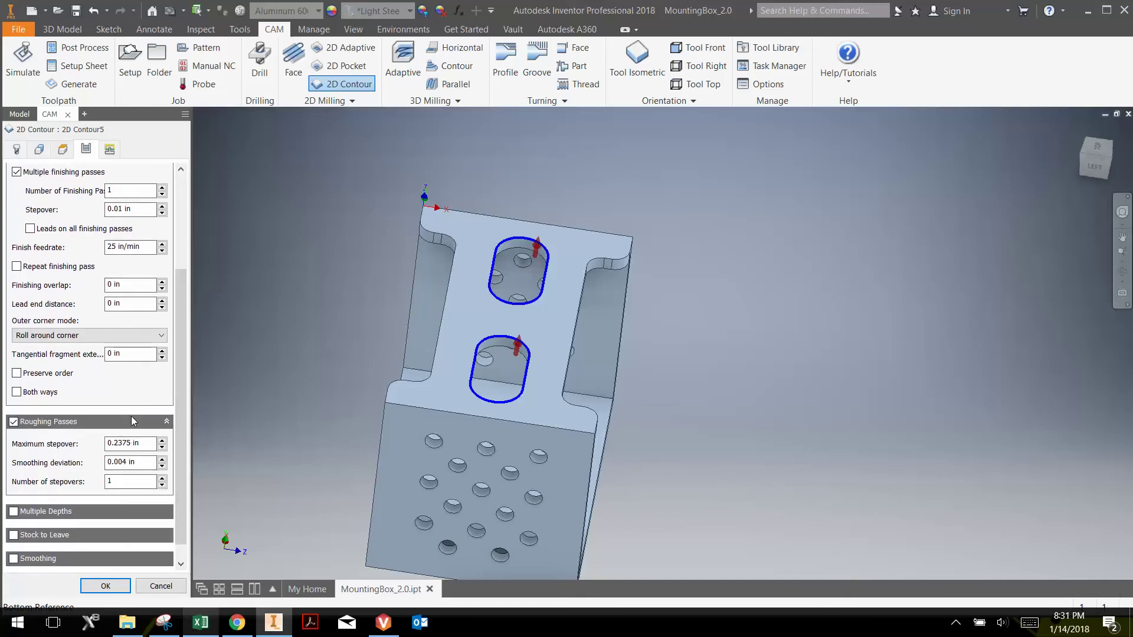
pyautogui.moveTo(146, 401)
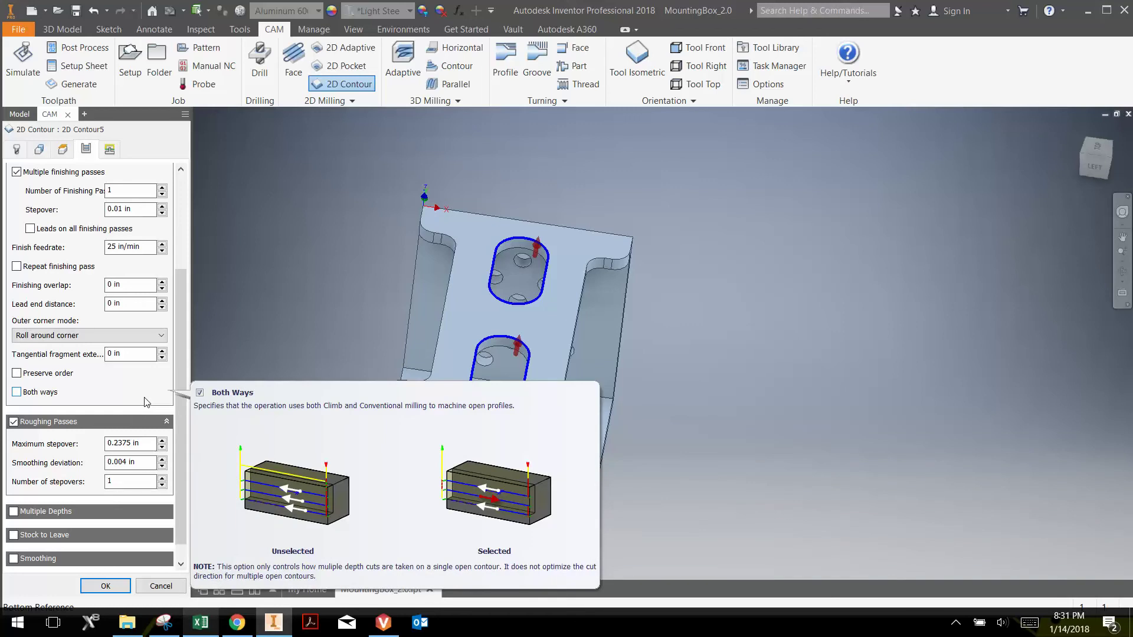
pyautogui.scroll(3, 484, 195)
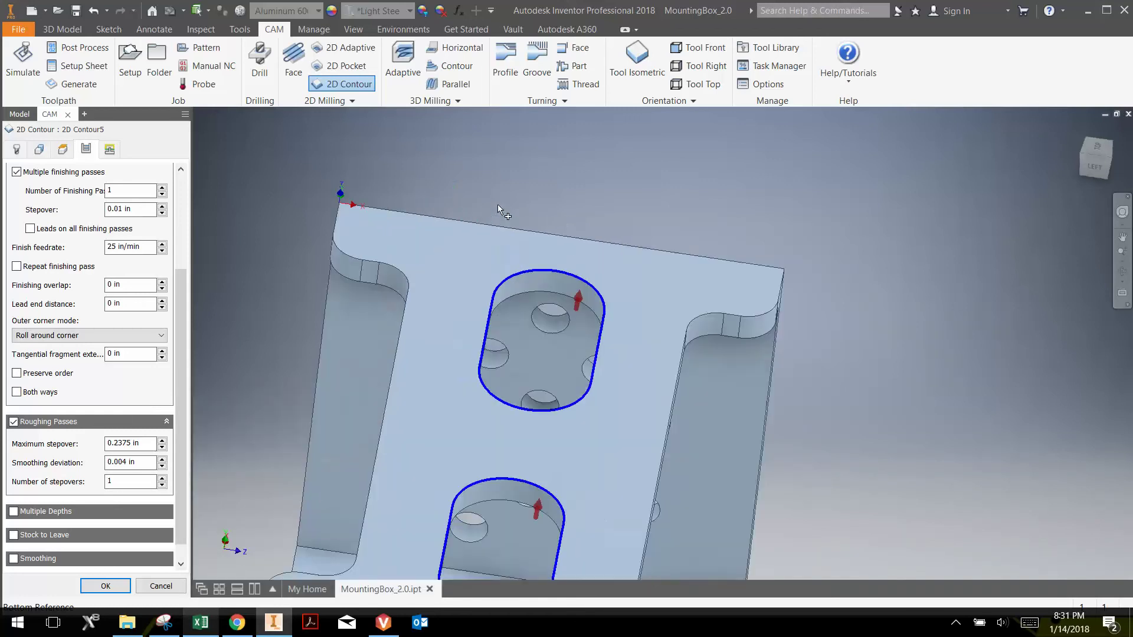
pyautogui.scroll(-3, 497, 204)
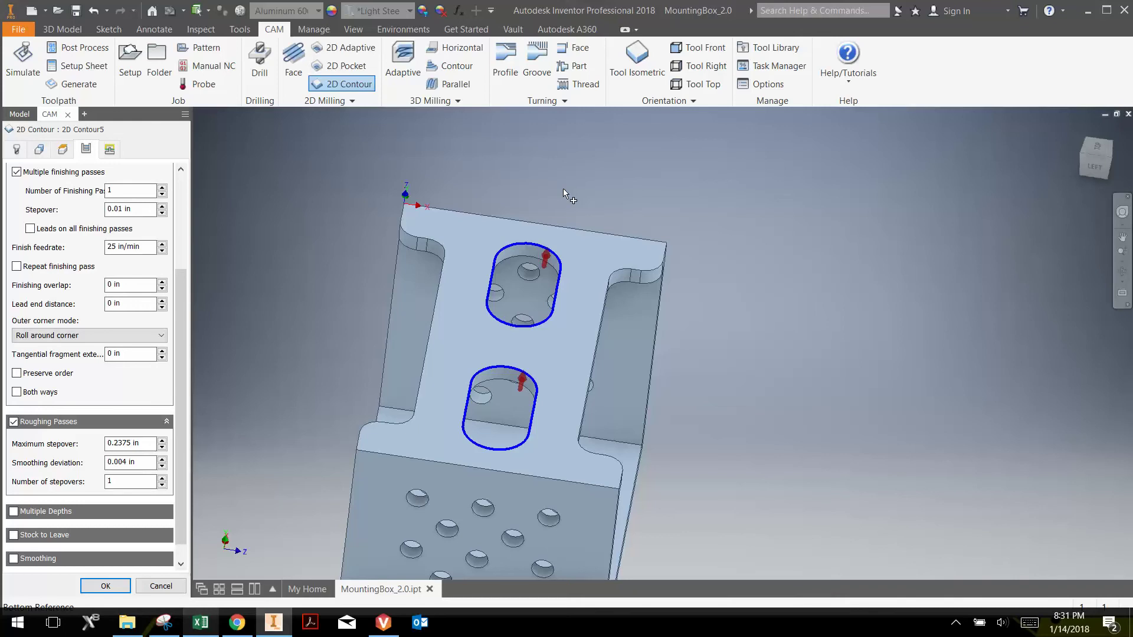
pyautogui.click(121, 210)
pyautogui.moveTo(131, 212)
pyautogui.moveTo(179, 288); pyautogui.dragTo(185, 203)
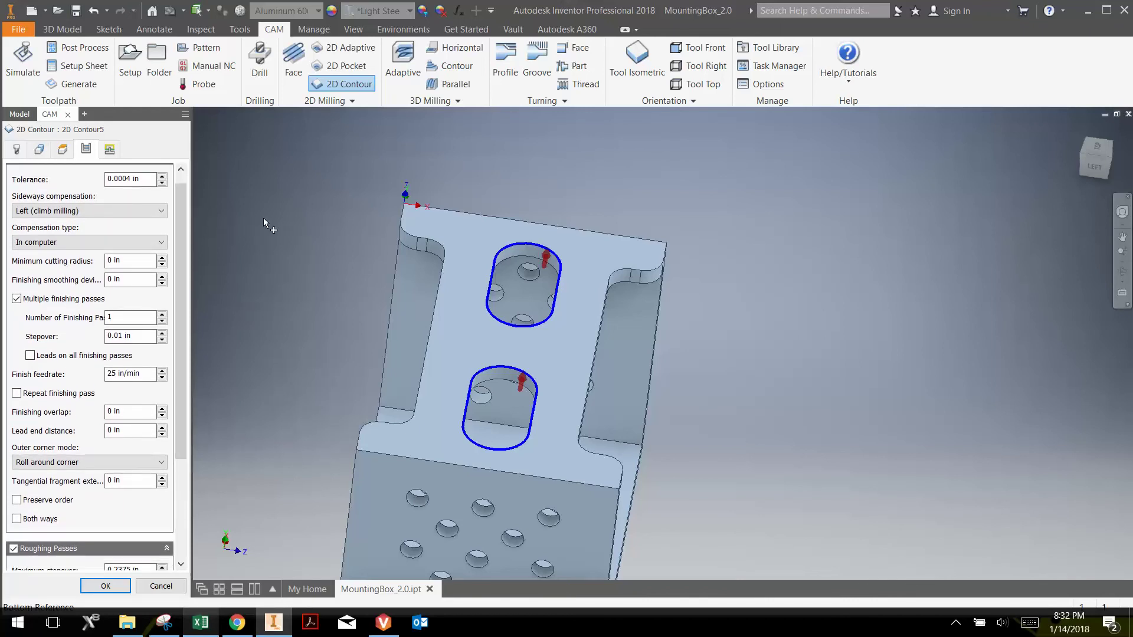
# Step: Enable ramp entry at 2 deg with 0.5 in maximum stepdown and 0.05 in ramp clearance
pyautogui.click(115, 152)
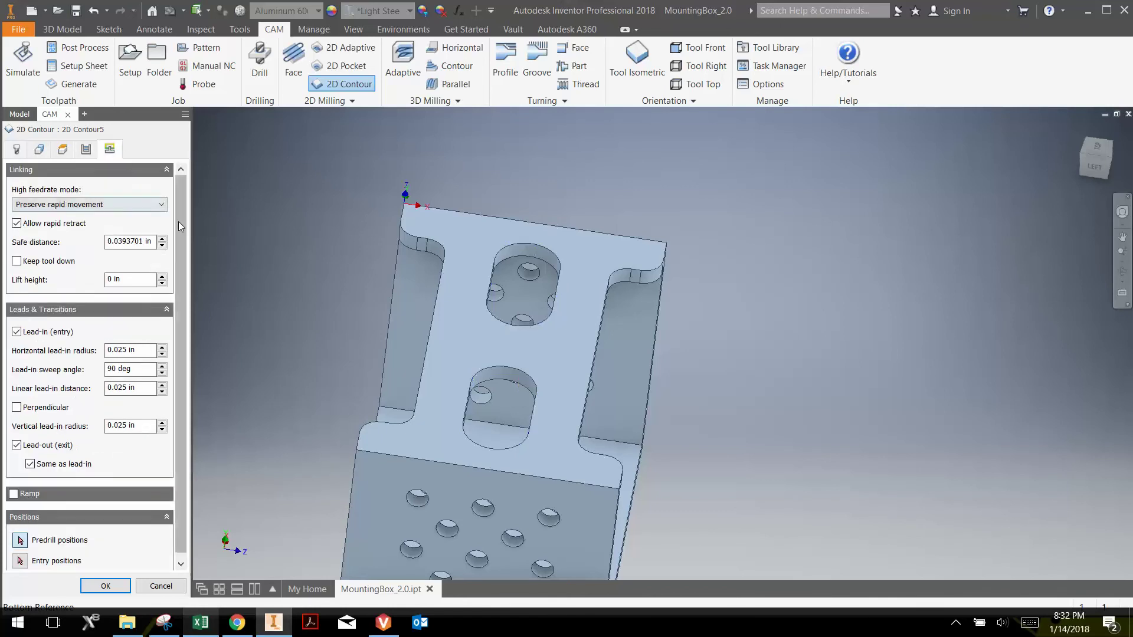
pyautogui.scroll(-1, 170, 277)
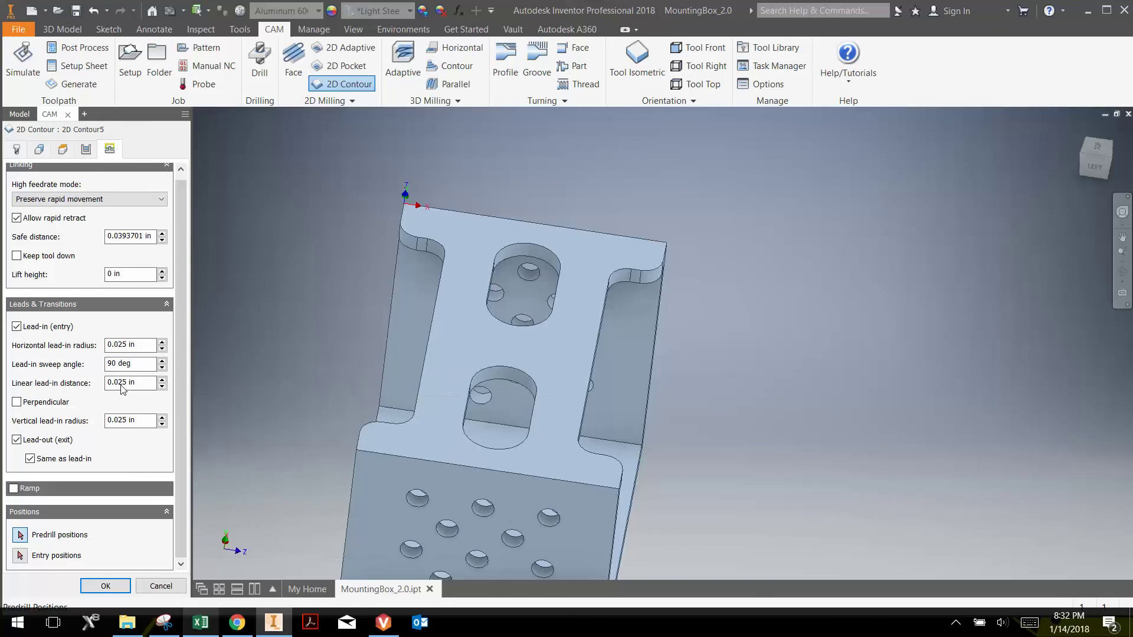
pyautogui.click(19, 487)
pyautogui.moveTo(183, 321); pyautogui.dragTo(179, 402)
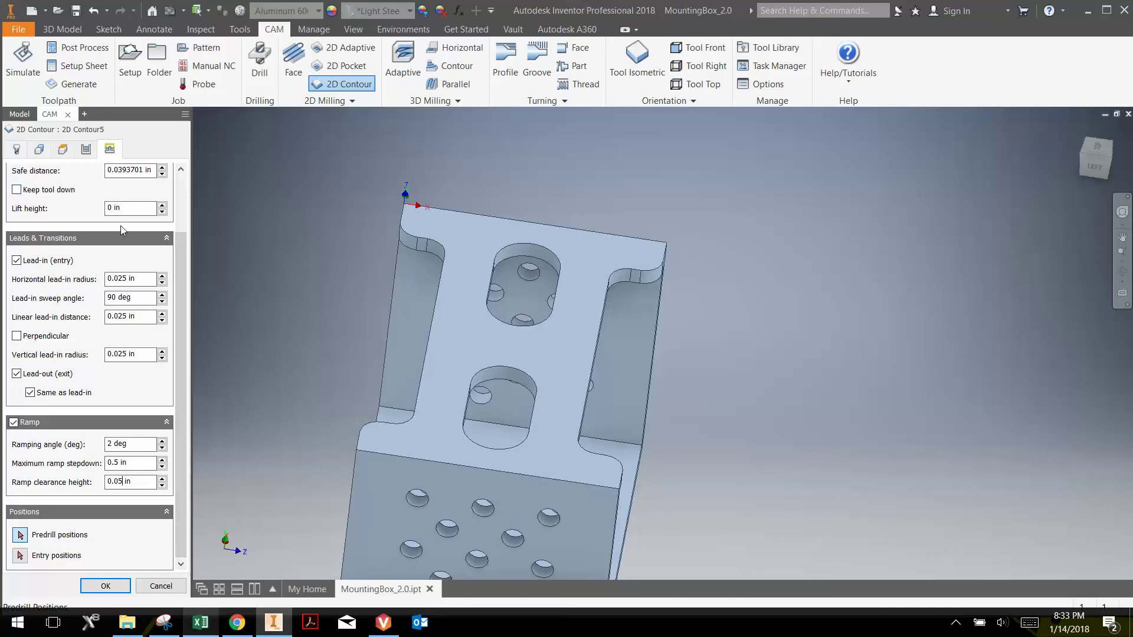
pyautogui.click(114, 586)
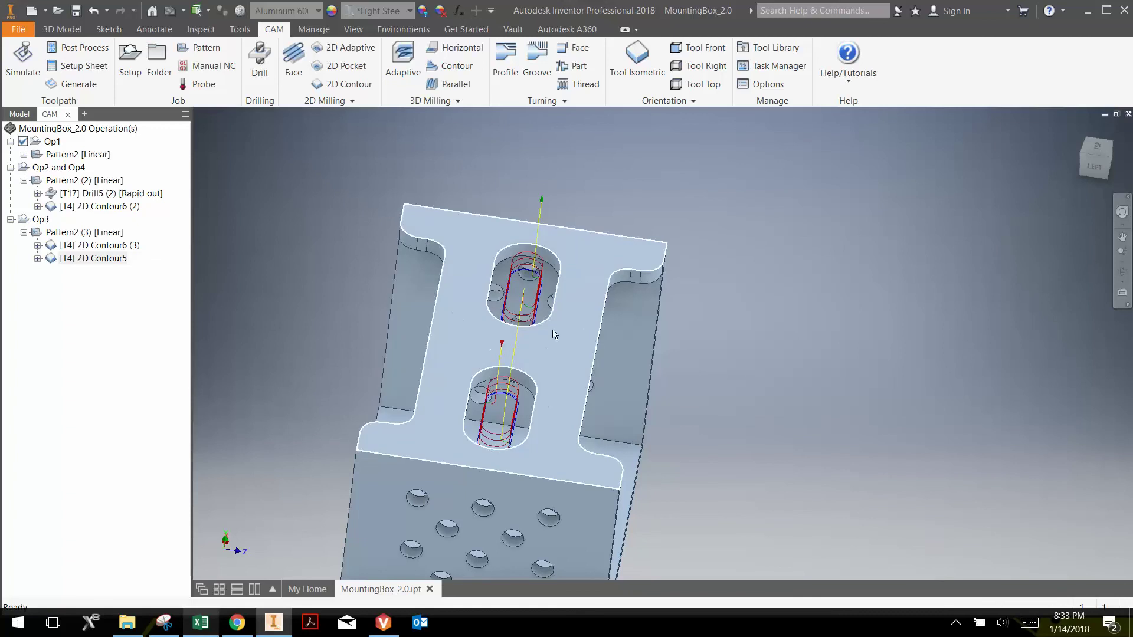
pyautogui.scroll(3, 565, 281)
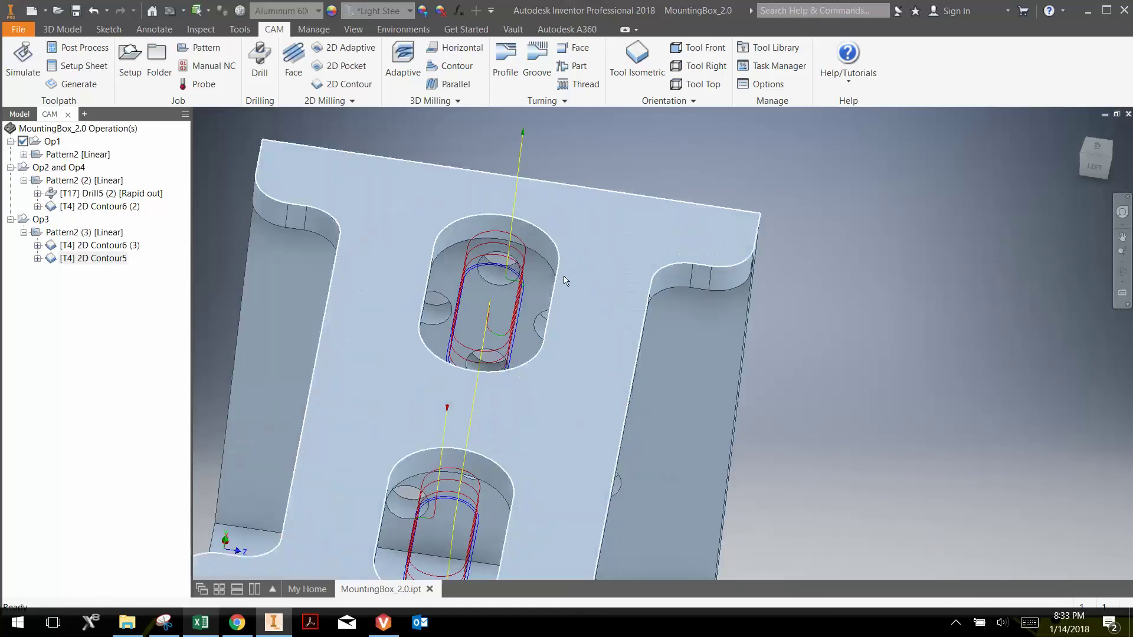
pyautogui.click(1123, 271)
pyautogui.moveTo(709, 289); pyautogui.dragTo(387, 384)
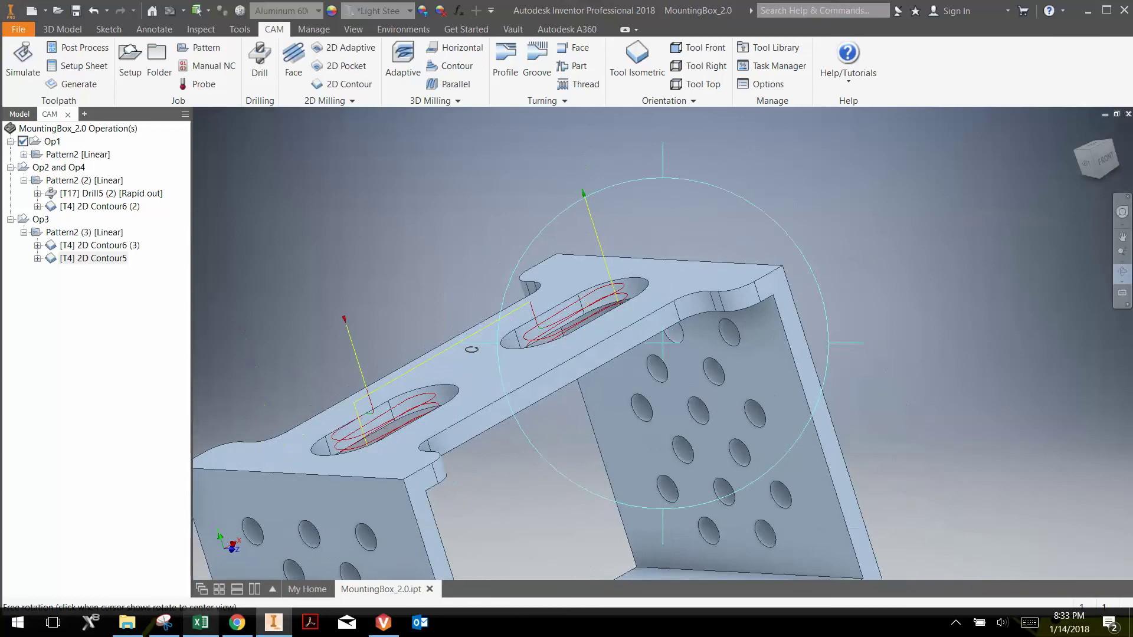
pyautogui.moveTo(616, 381); pyautogui.dragTo(549, 379)
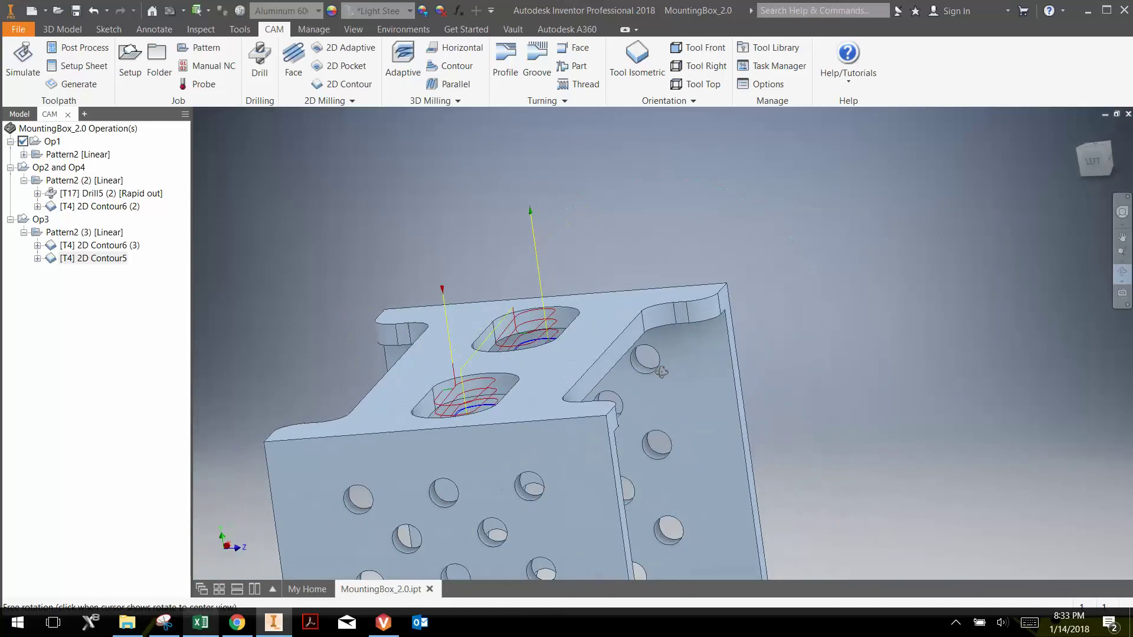
pyautogui.scroll(5, 498, 383)
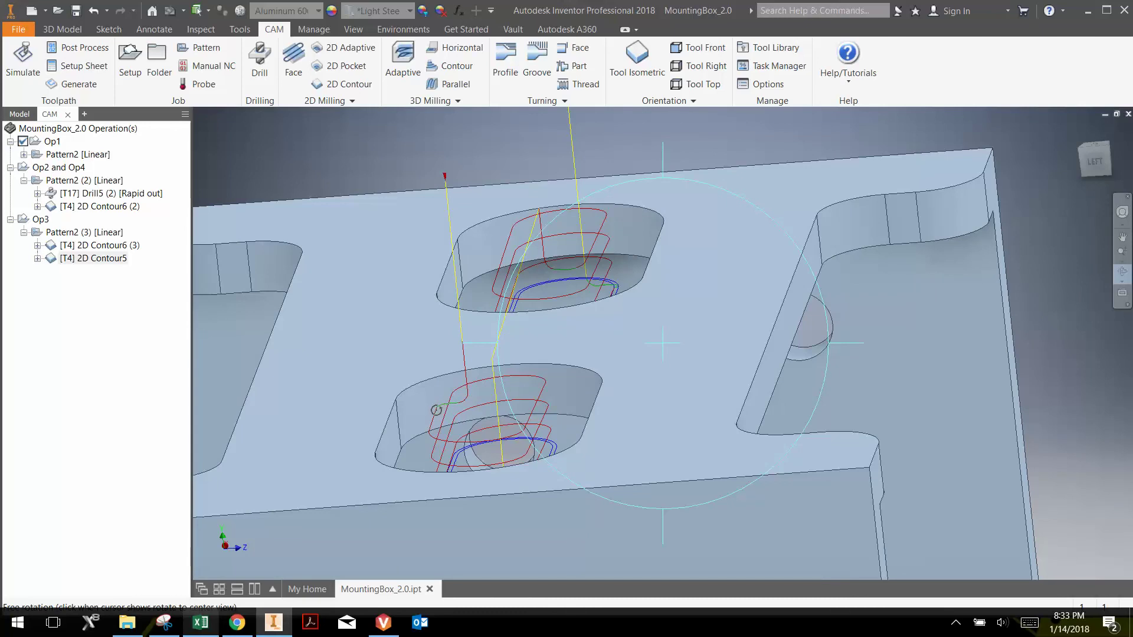
pyautogui.press('Escape')
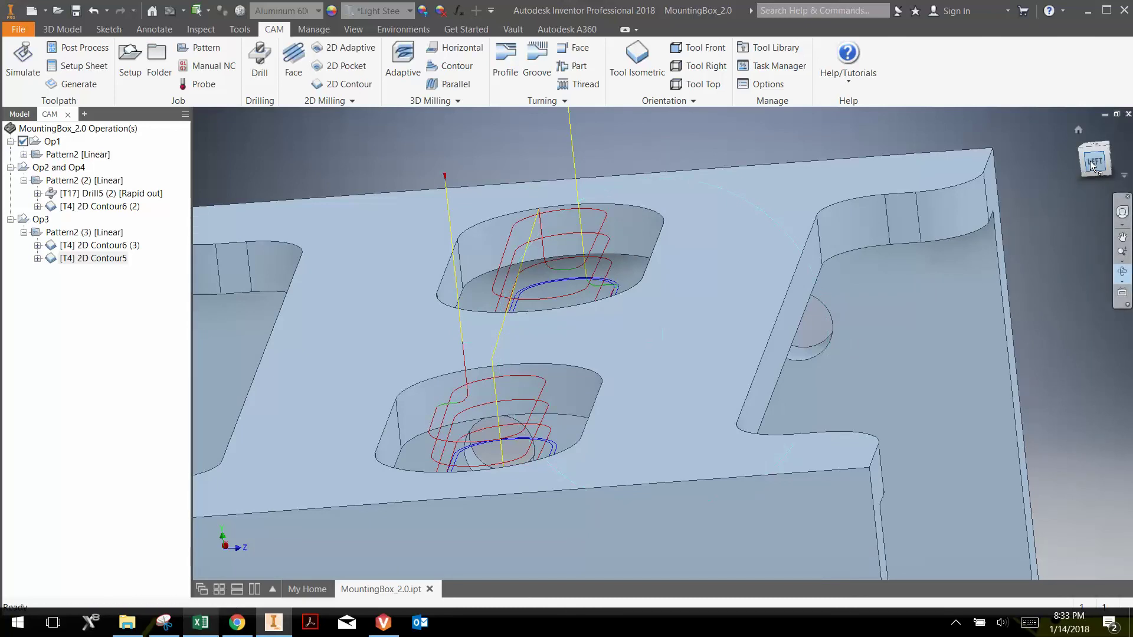
pyautogui.click(1095, 162)
pyautogui.press('F4')
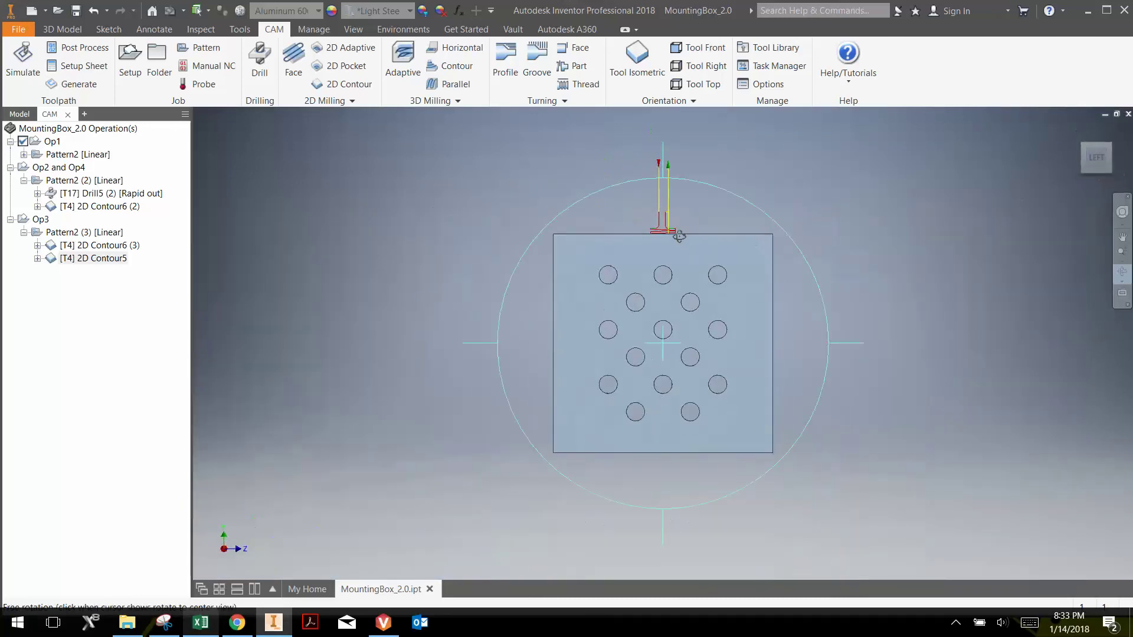
pyautogui.scroll(5, 676, 234)
pyautogui.scroll(2, 608, 189)
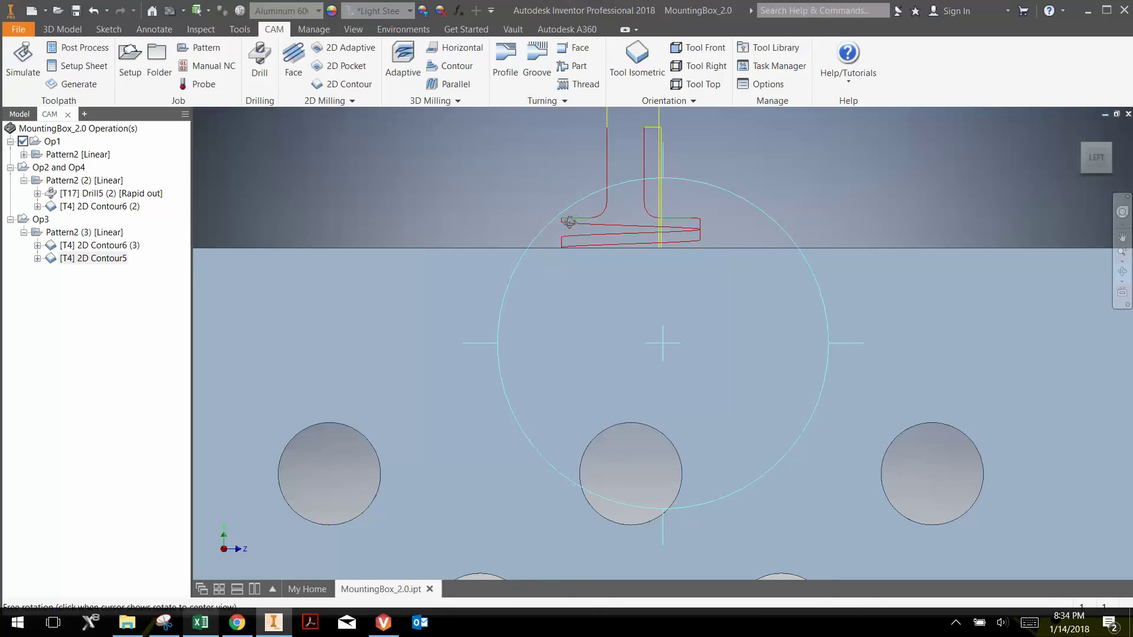
pyautogui.press('Escape')
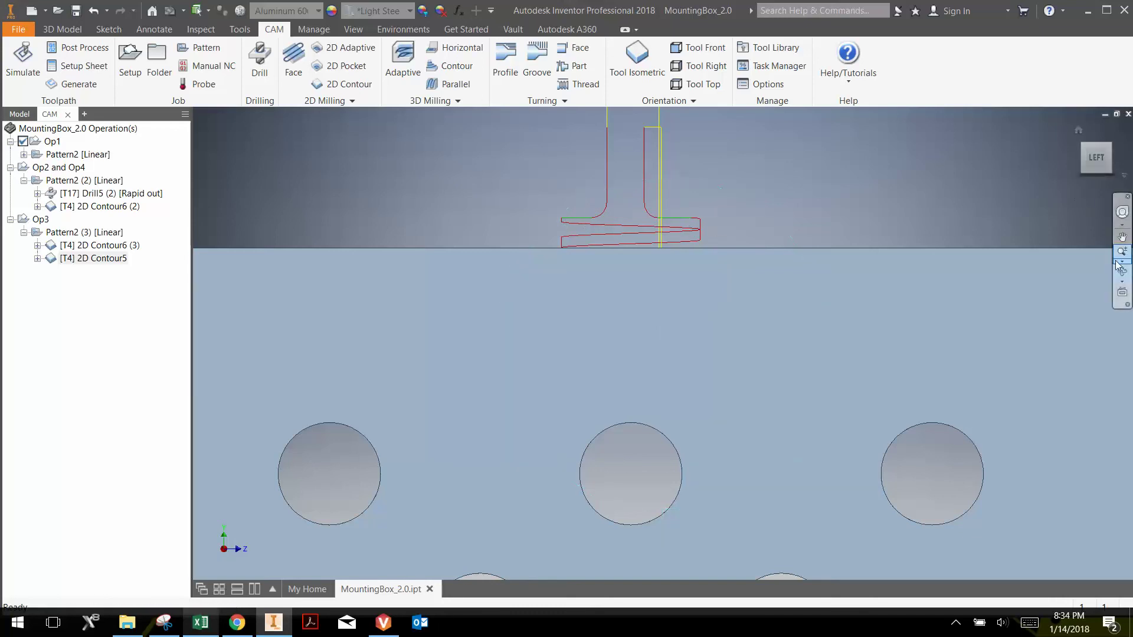
pyautogui.click(1123, 271)
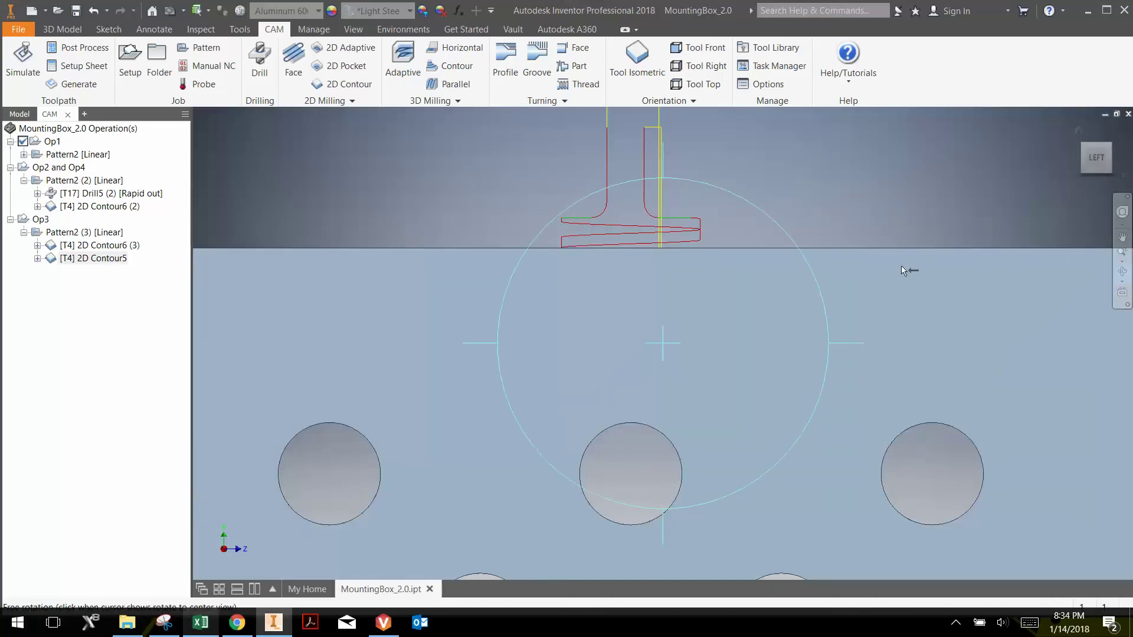
pyautogui.moveTo(719, 265); pyautogui.dragTo(607, 405)
pyautogui.scroll(3, 711, 289)
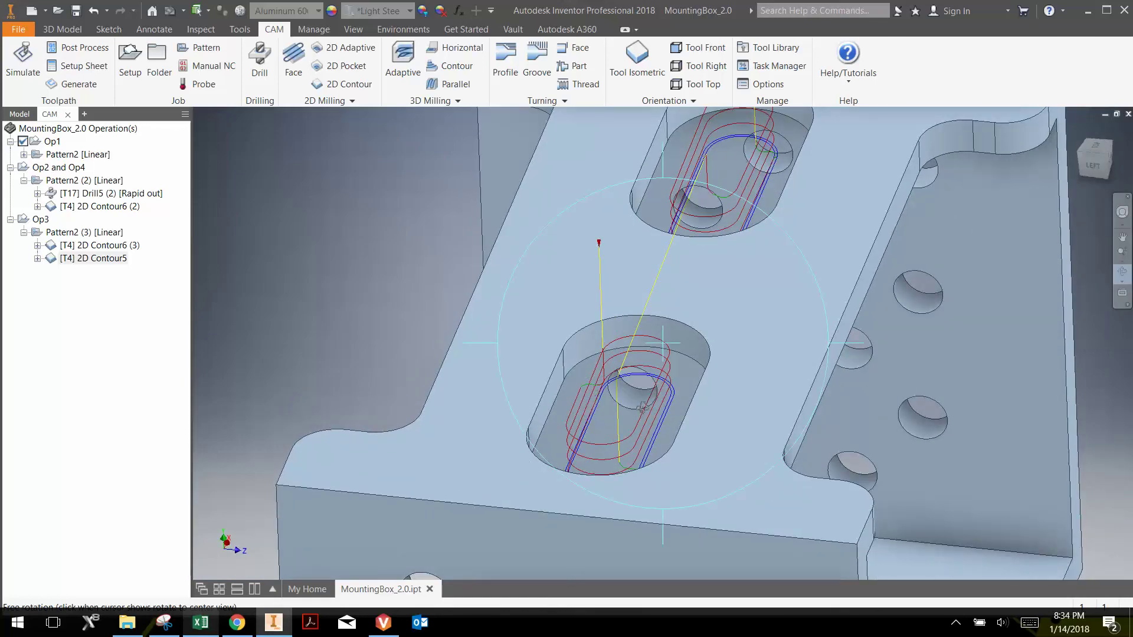
pyautogui.moveTo(680, 372); pyautogui.dragTo(607, 316)
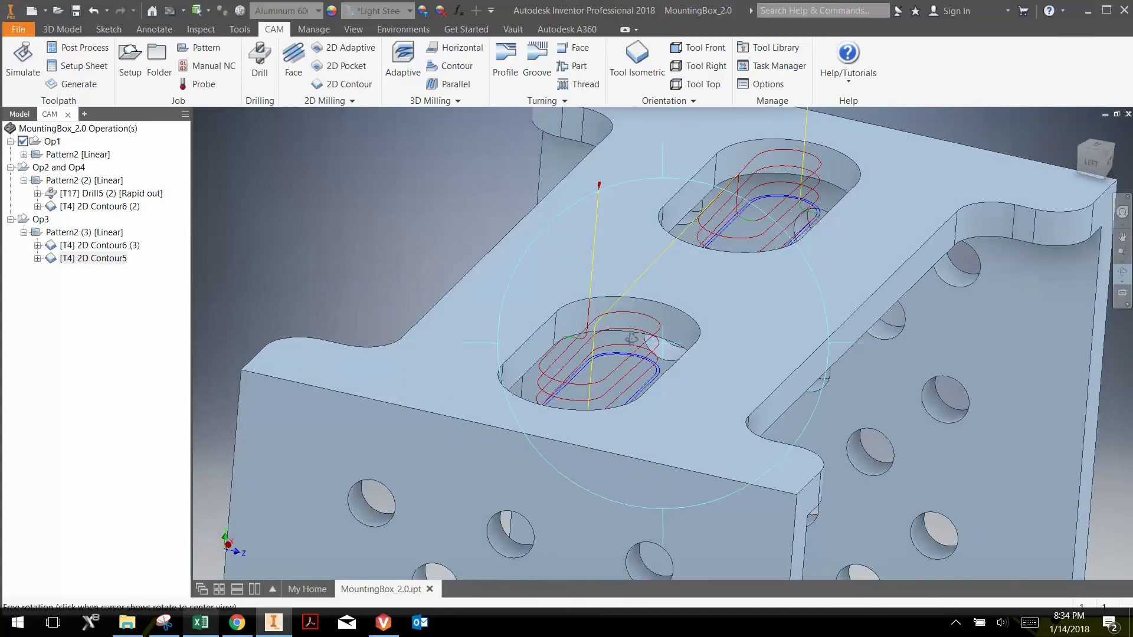
pyautogui.moveTo(657, 374); pyautogui.dragTo(640, 412)
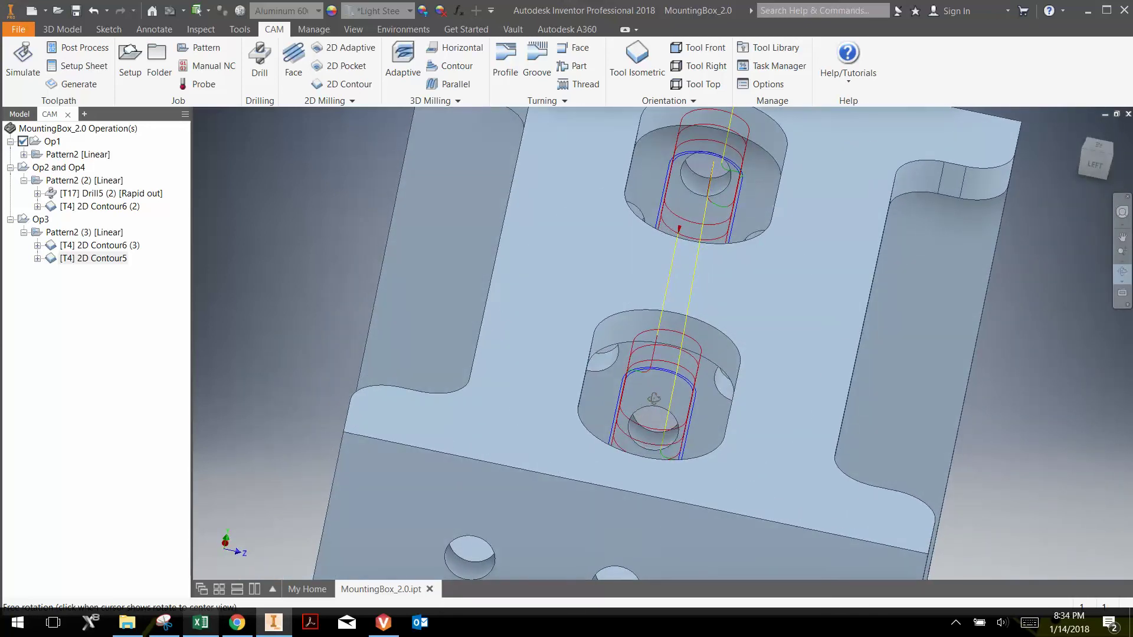
pyautogui.scroll(-5, 671, 369)
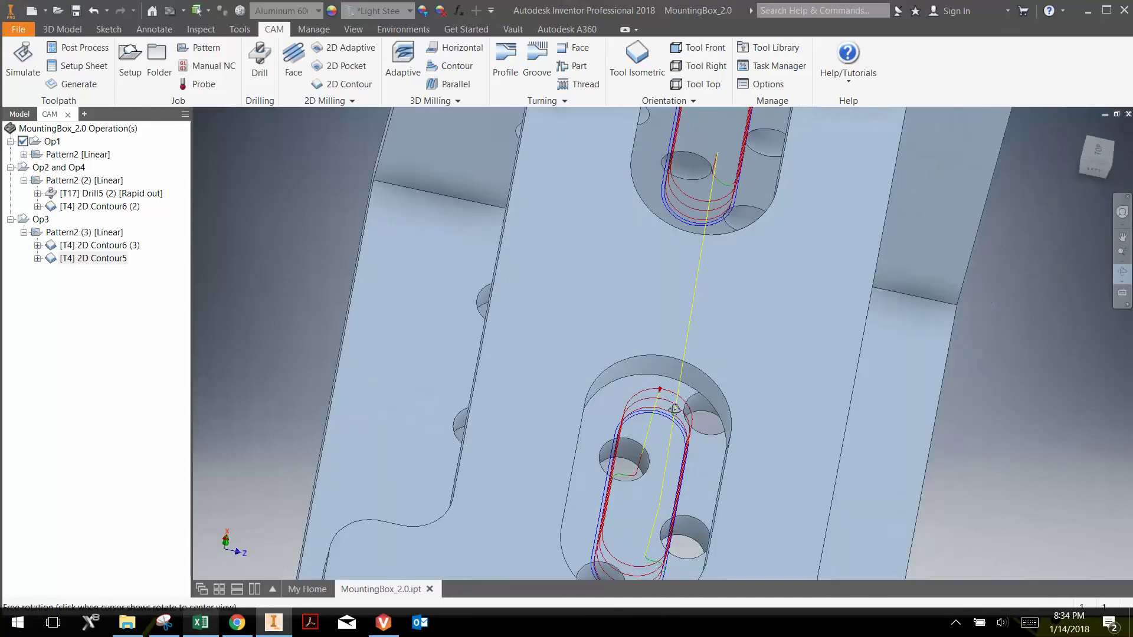
pyautogui.scroll(-3, 666, 372)
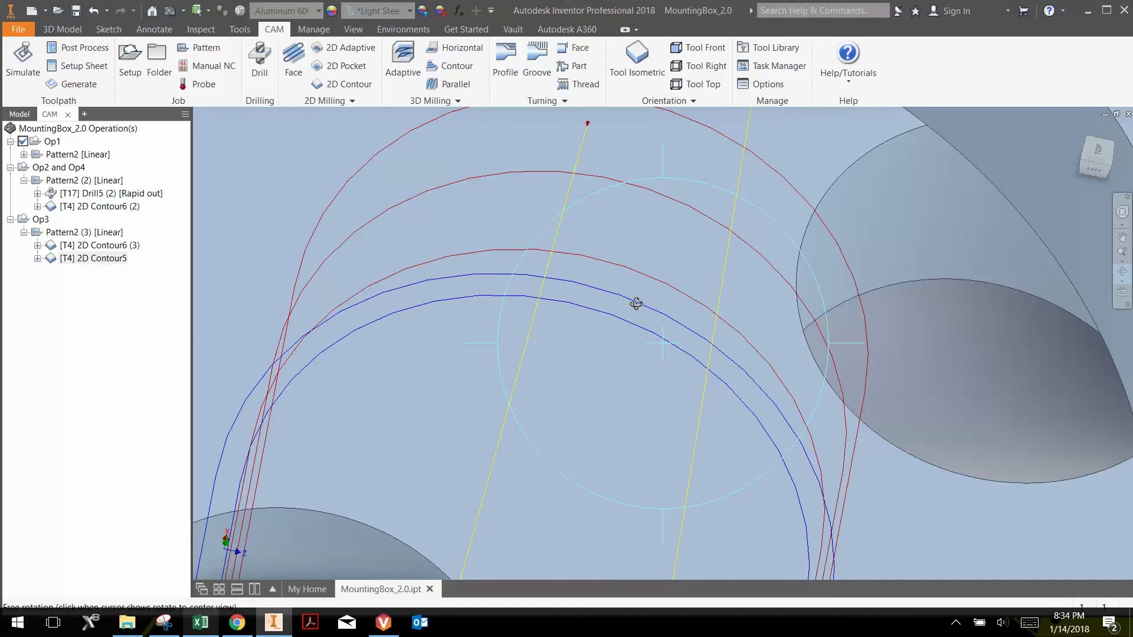
pyautogui.click(1097, 151)
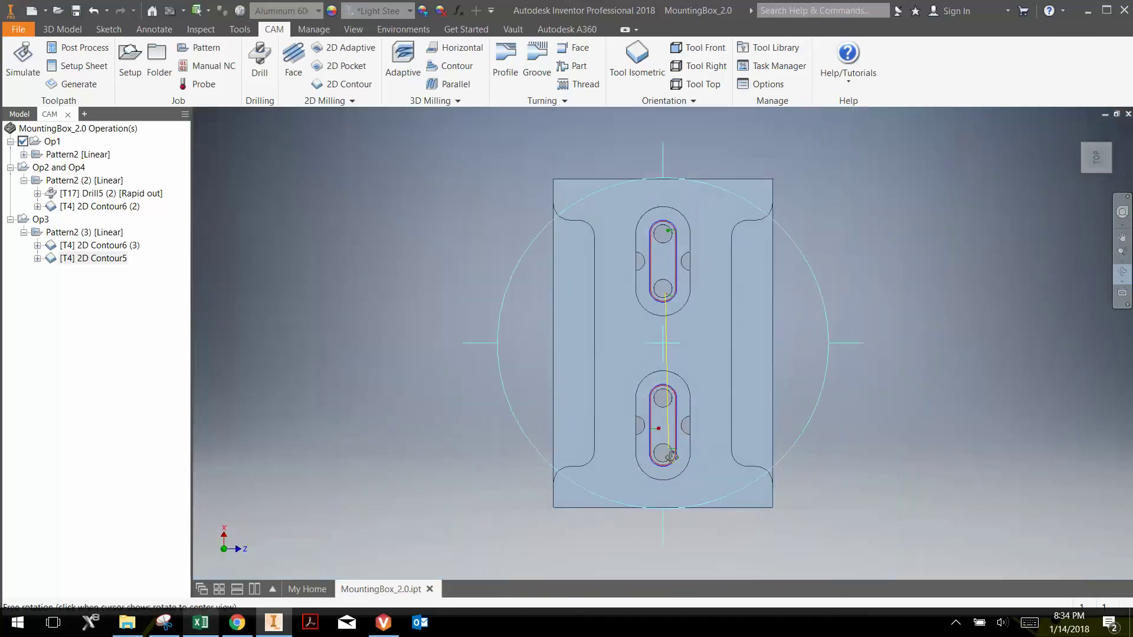
pyautogui.scroll(5, 670, 456)
pyautogui.scroll(4, 679, 220)
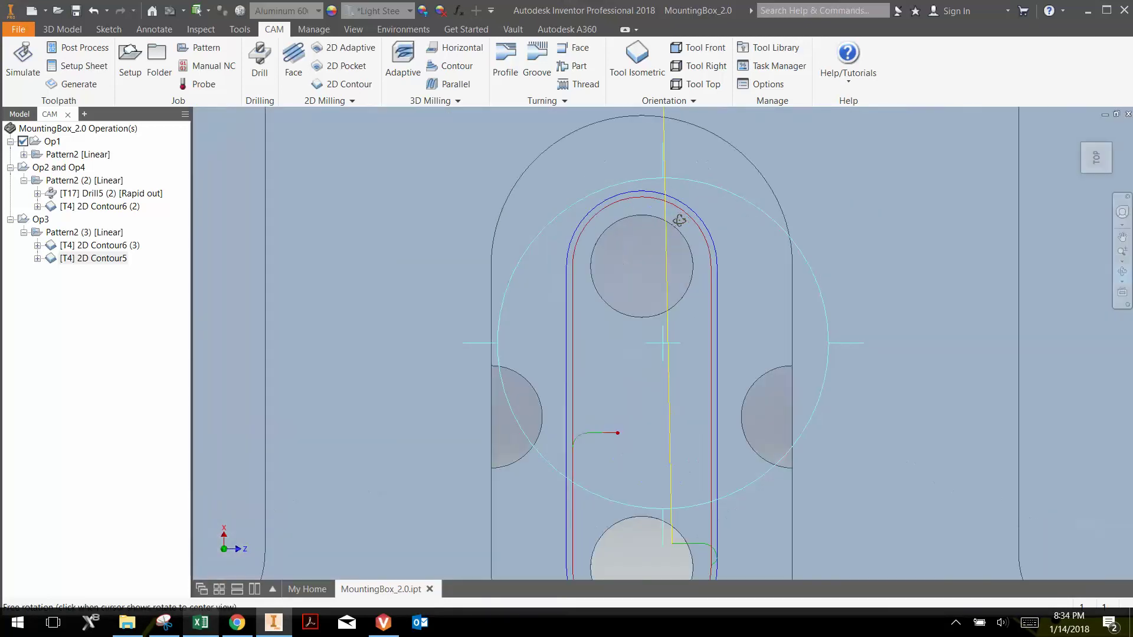
pyautogui.scroll(2, 713, 230)
pyautogui.scroll(-3, 713, 230)
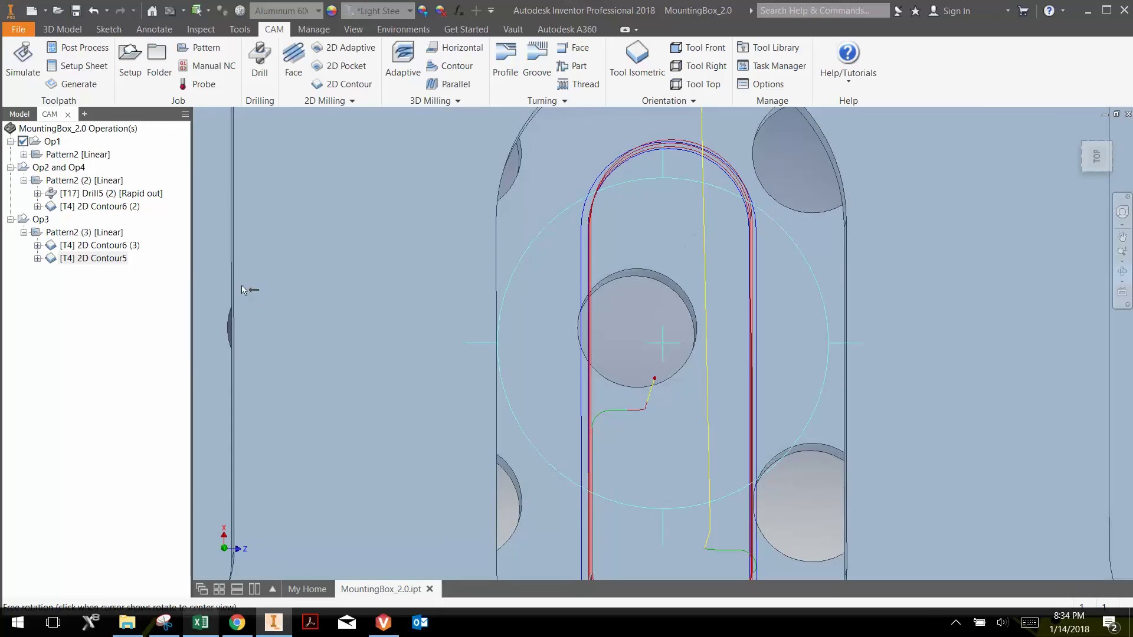
pyautogui.click(40, 220)
pyautogui.scroll(-5, 587, 229)
pyautogui.moveTo(587, 229); pyautogui.dragTo(655, 239)
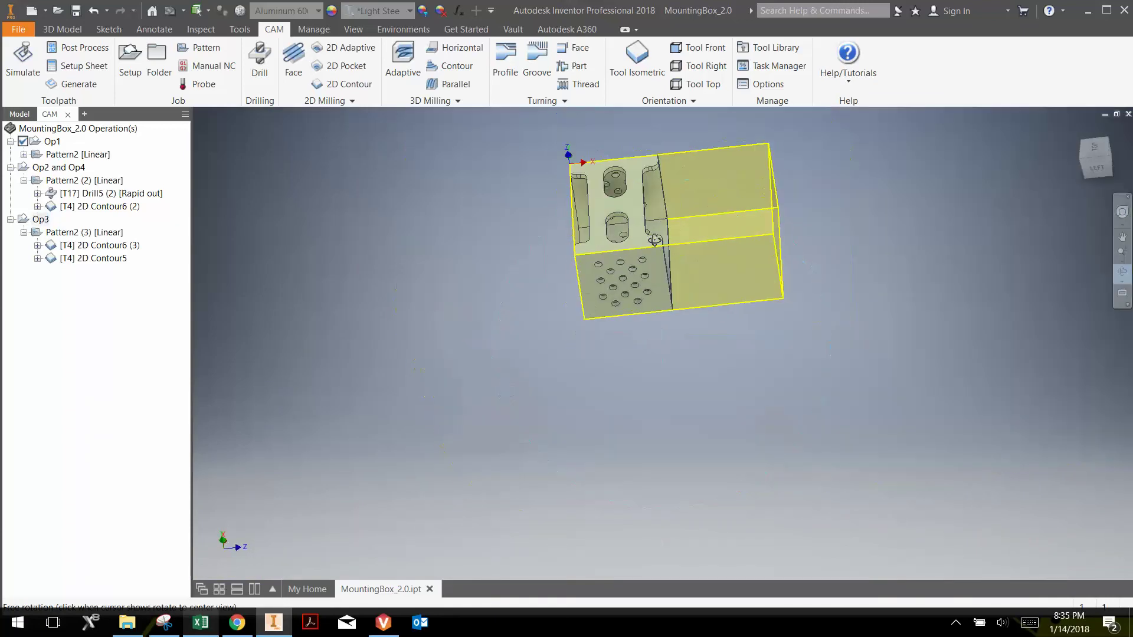
# Step: Play the Op3 toolpath simulation and zoom in to watch the cutter machine the access holes
pyautogui.click(27, 61)
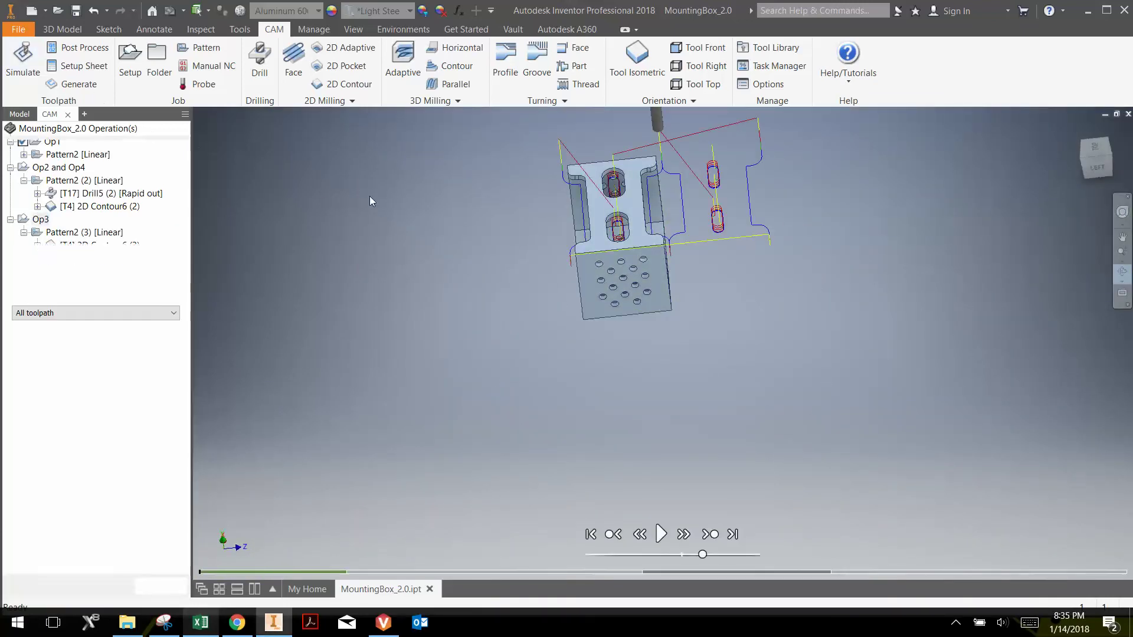
pyautogui.click(664, 537)
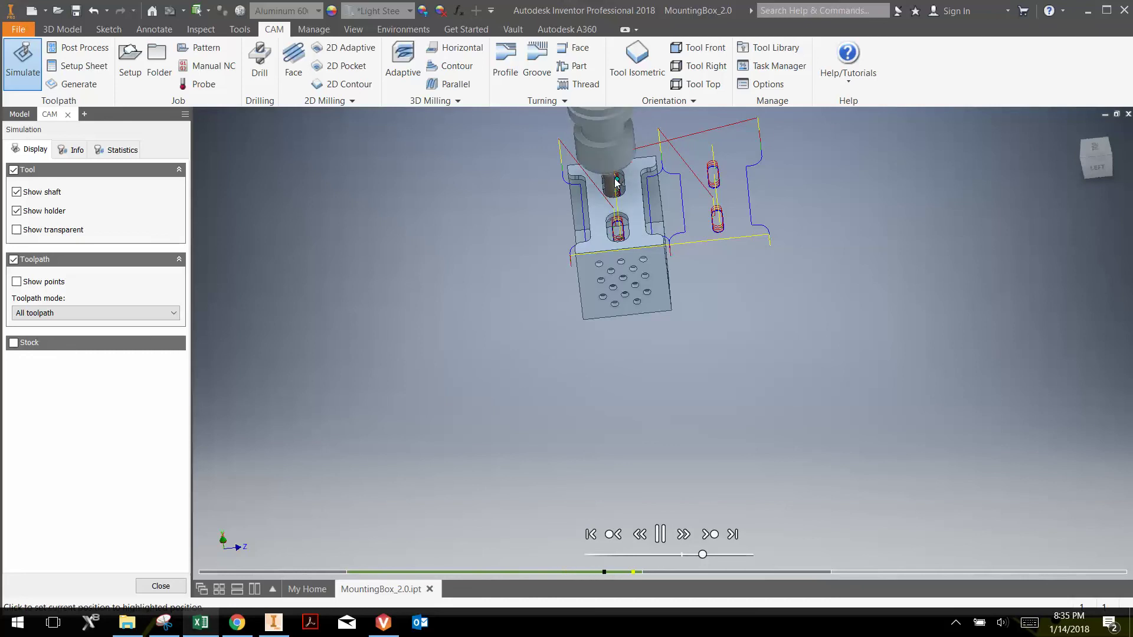
pyautogui.scroll(-4, 636, 235)
pyautogui.scroll(4, 626, 196)
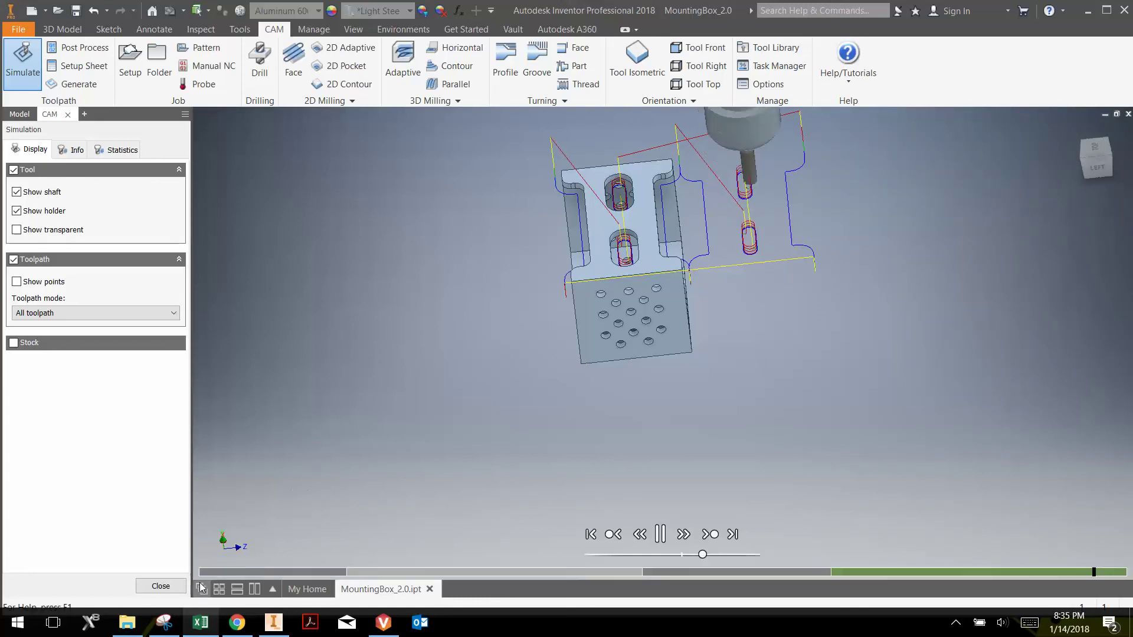
# Step: Close the simulation, drag 2D Contour5 above 2D Contour6 (3), then select 2D Contour6 (3)
pyautogui.click(169, 588)
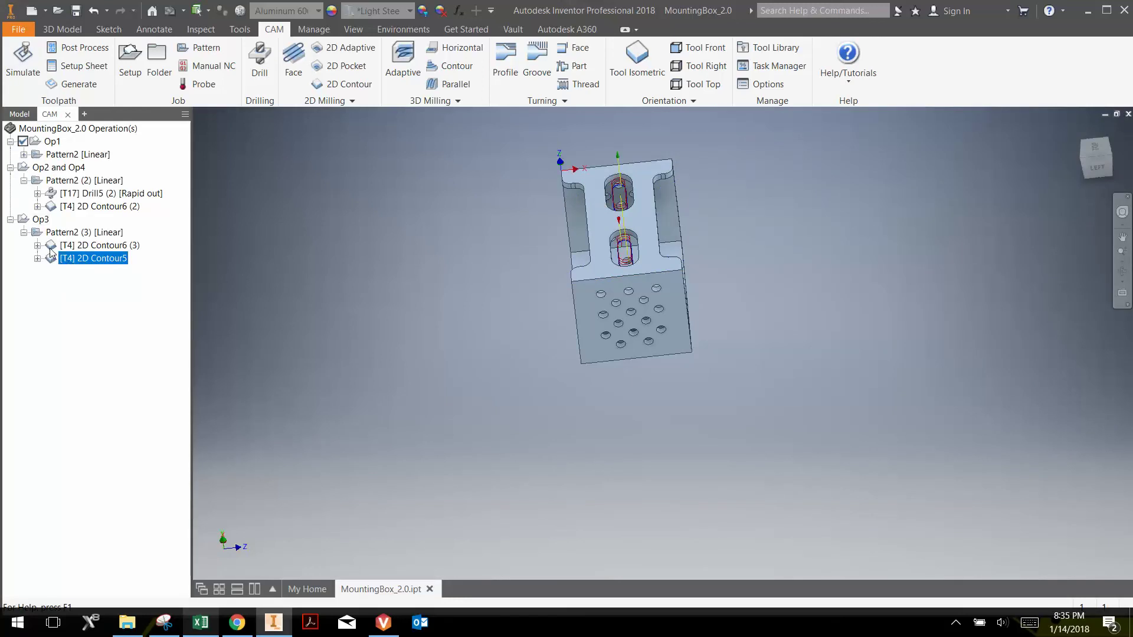
pyautogui.moveTo(54, 244); pyautogui.dragTo(54, 246)
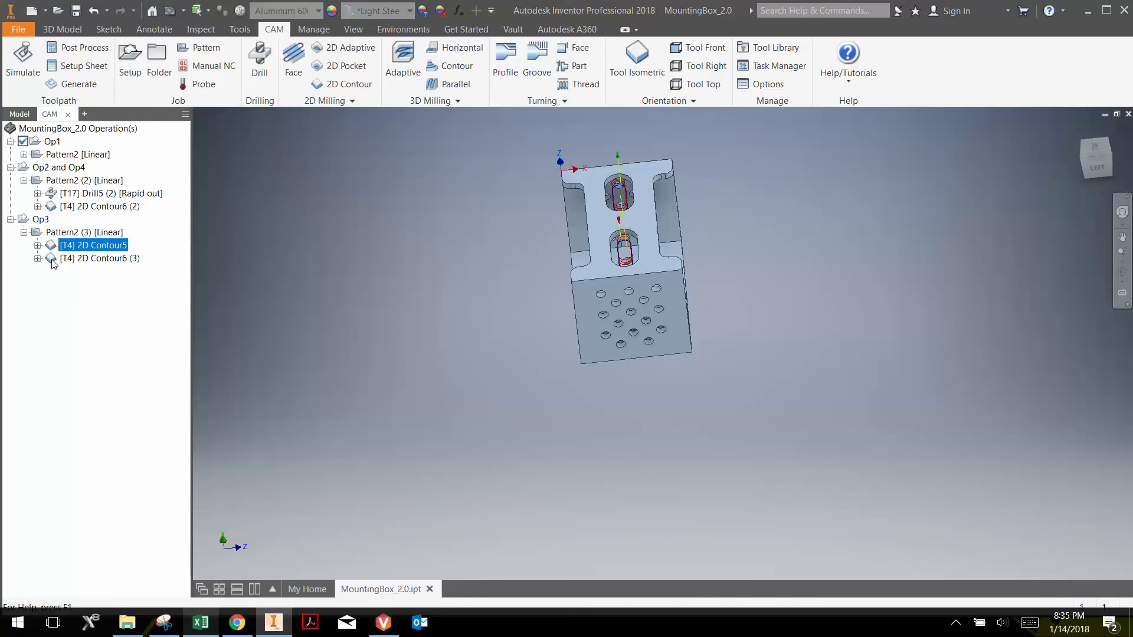
pyautogui.click(53, 260)
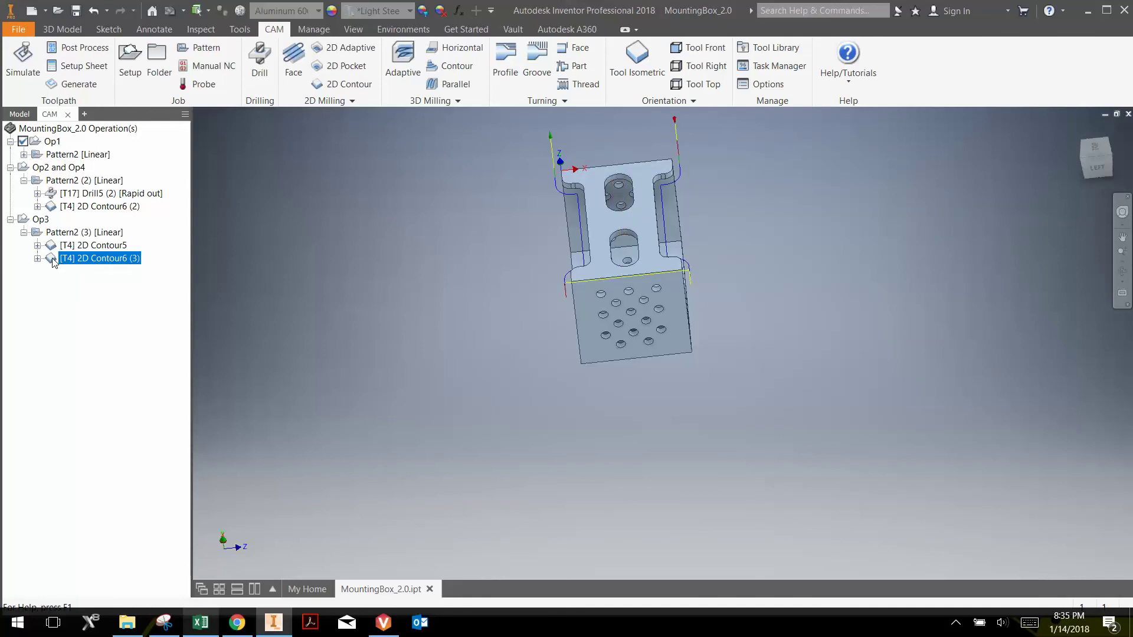